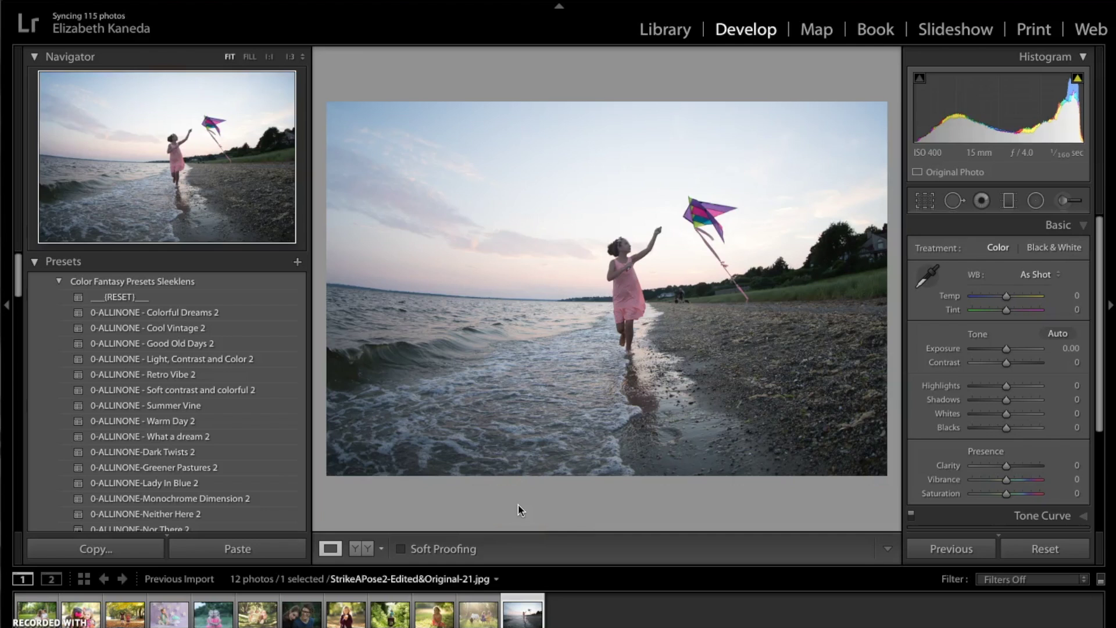
Step: Apply the 0-ALLINONE-Red Stilettos 2 preset from the Color Fantasy collection to the beach photo
scroll(197, 459, "down", 2)
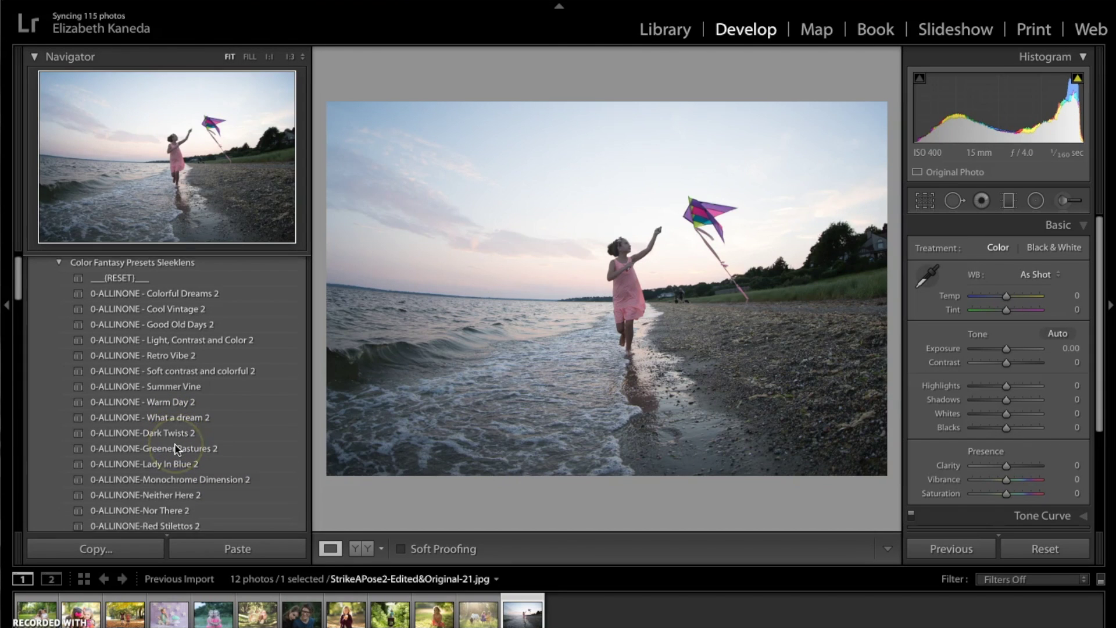
scroll(176, 450, "down", 3)
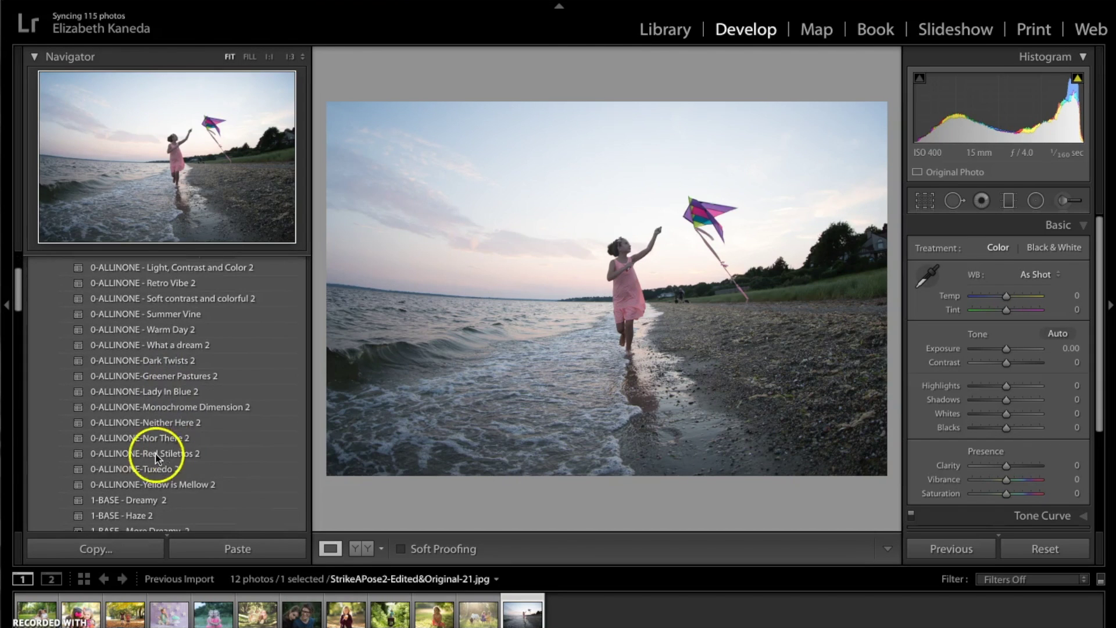
left_click(154, 456)
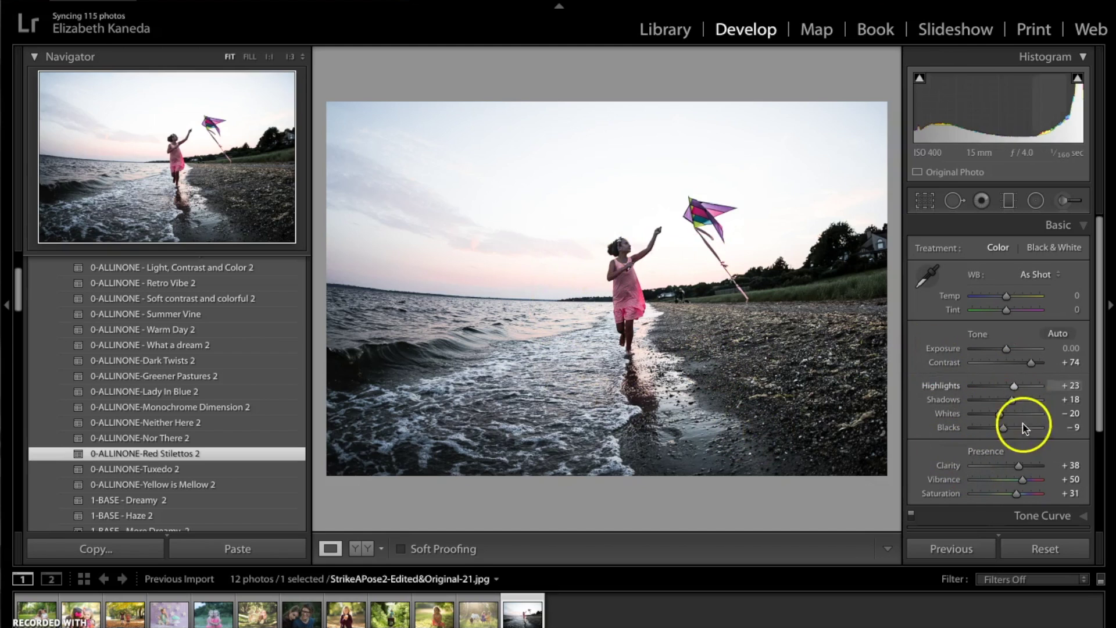
Step: Set the photo's Clarity to −6, Contrast to +61 and Highlights to −36
left_click_drag(1022, 469, 1011, 471)
left_click_drag(1031, 361, 1034, 365)
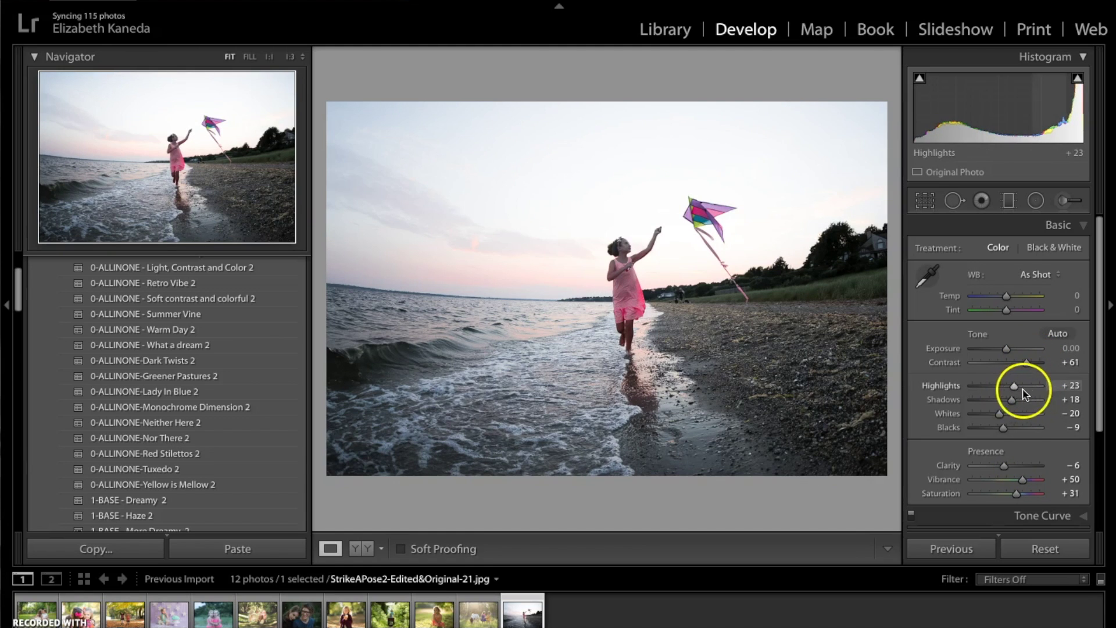
left_click_drag(1014, 387, 1011, 389)
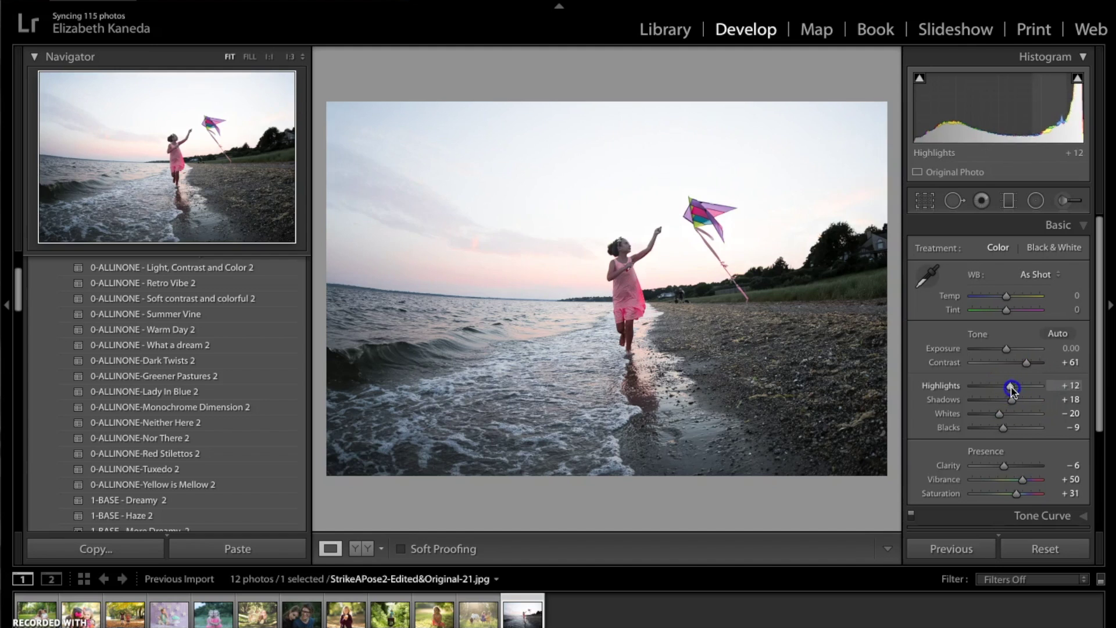
Step: Reduce the photo's sharpening amount to 9 and close the Detail settings
scroll(996, 388, "down", 5)
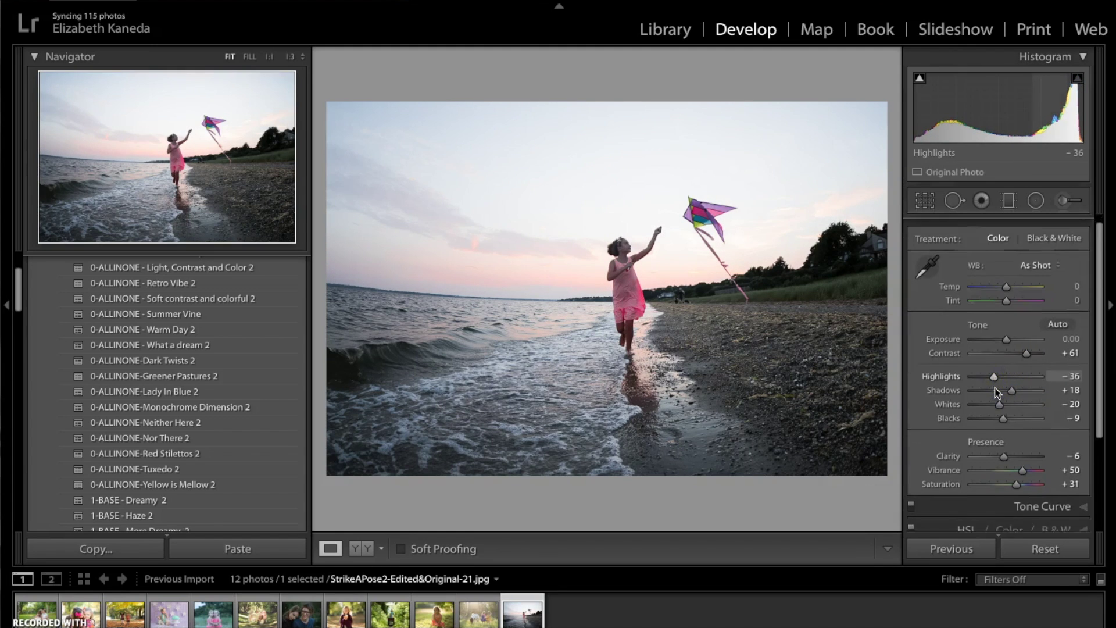
scroll(998, 394, "down", 2)
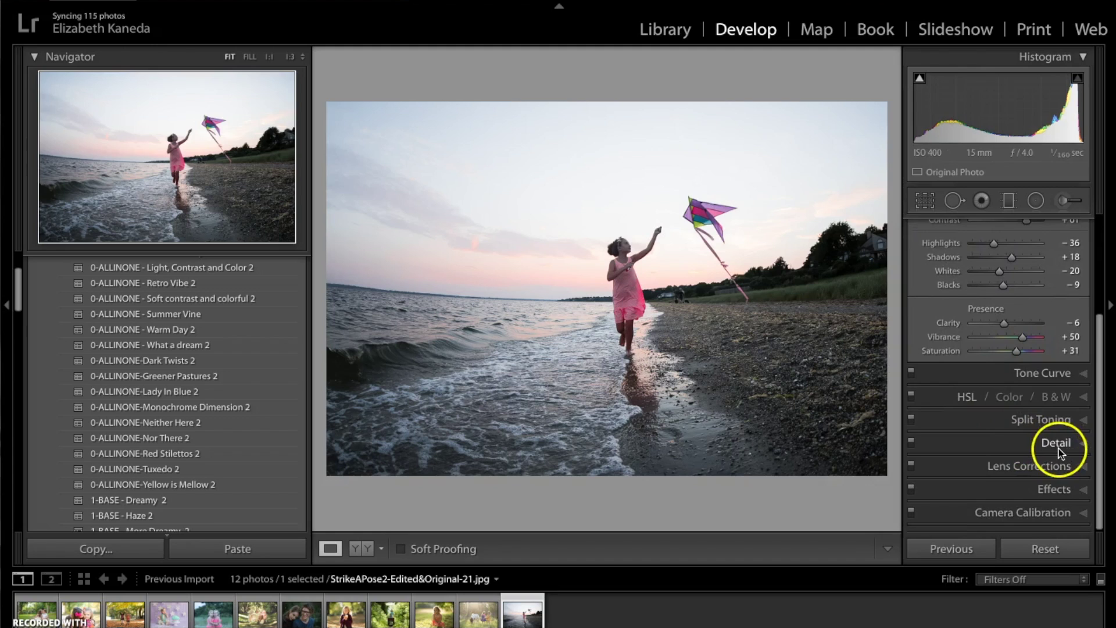
left_click(1059, 448)
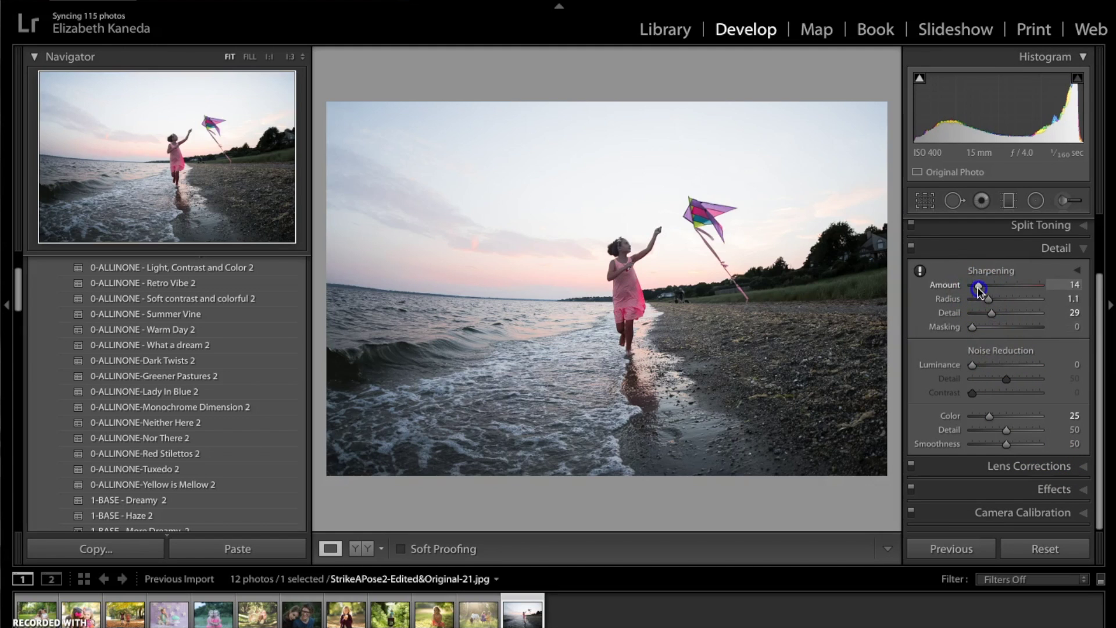
left_click_drag(978, 288, 975, 288)
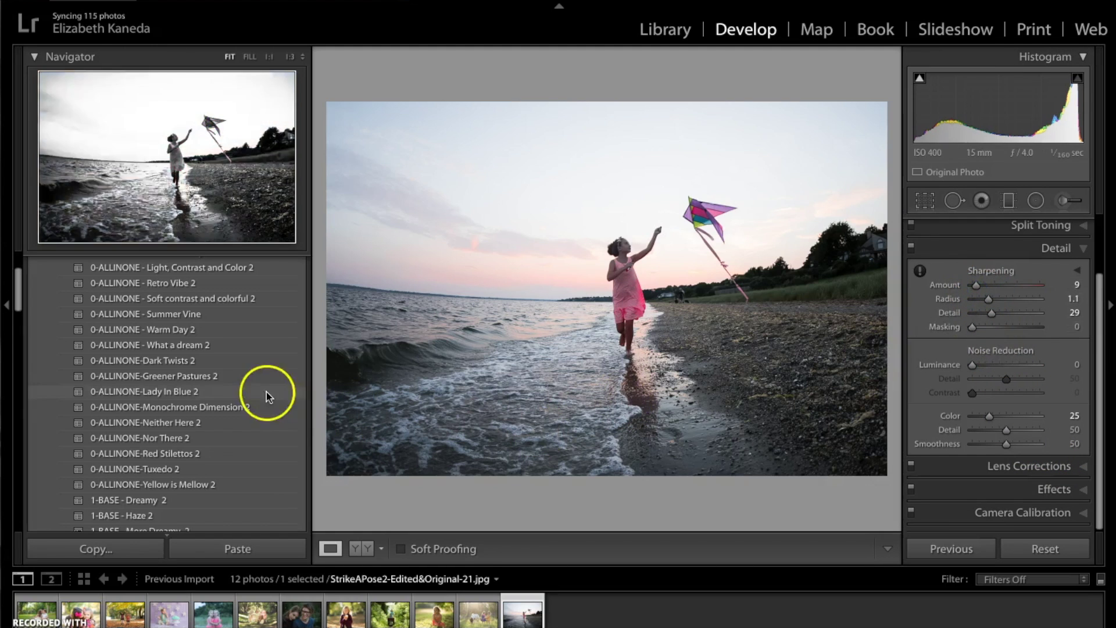
left_click(1087, 245)
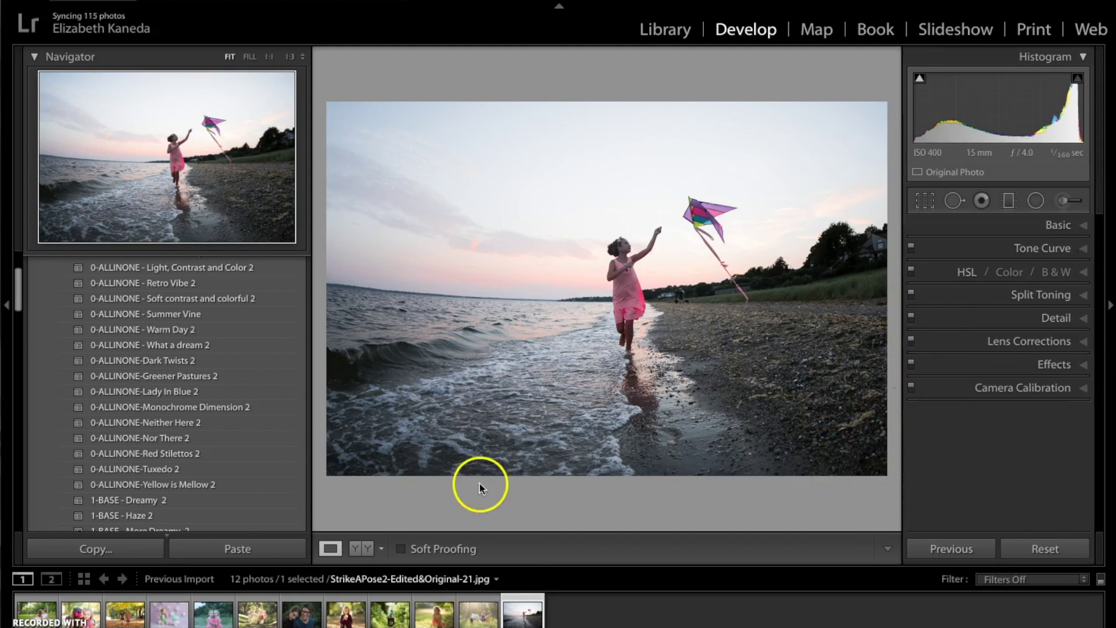
Step: Apply the 0-ALLINONE - What a dream 2 preset to the beach photo
scroll(184, 424, "up", 3)
scroll(180, 424, "up", 1)
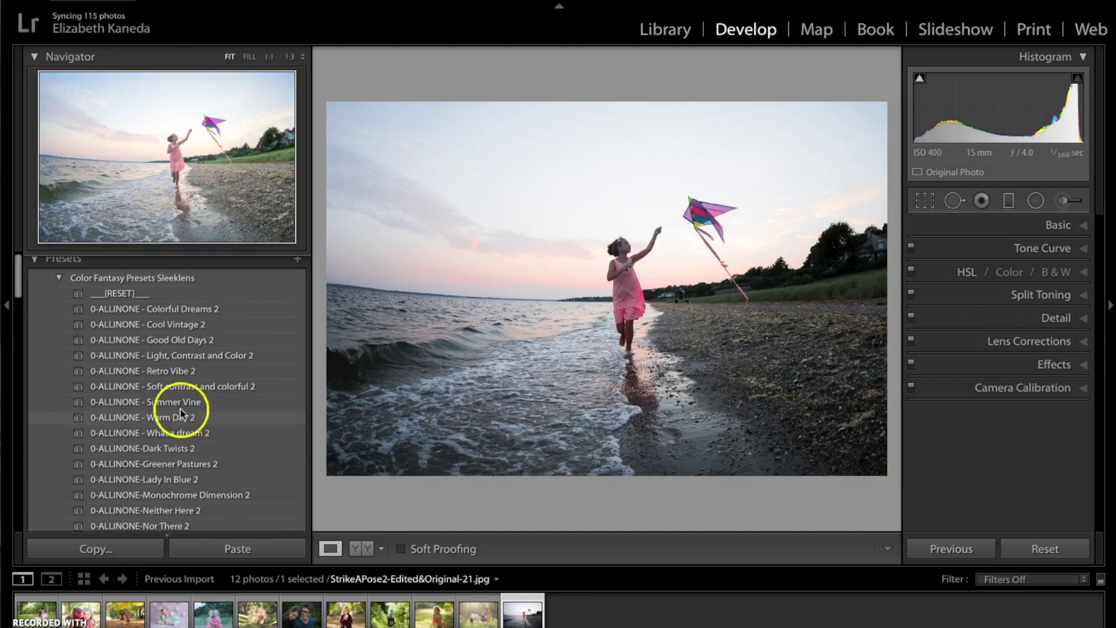
left_click(204, 433)
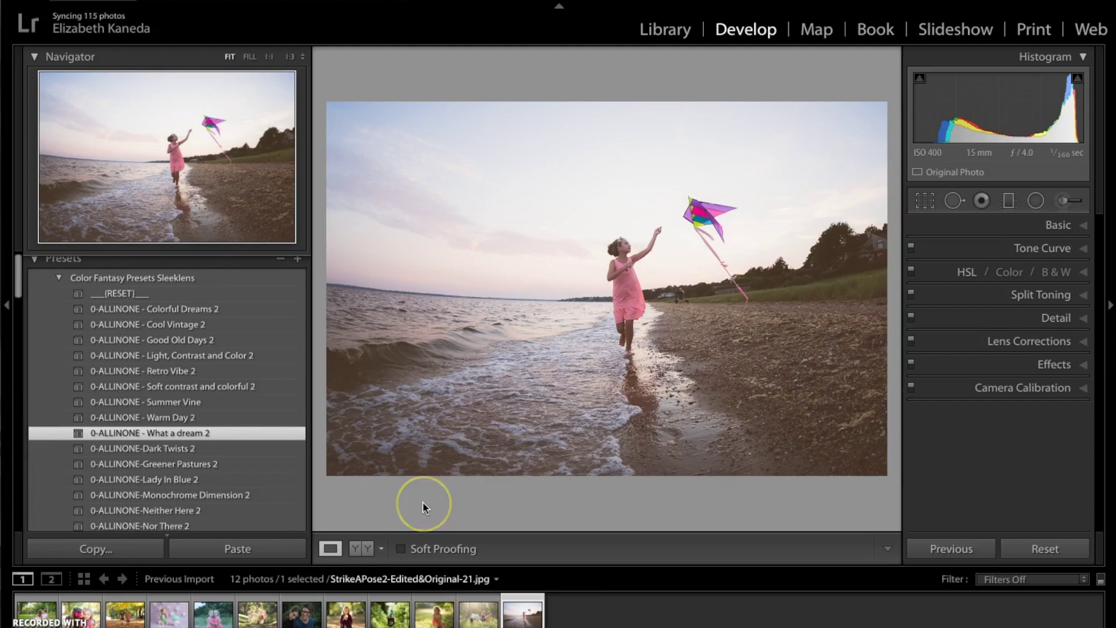
left_click(459, 505)
Step: Paint the LIGHT-BrightenShadows brush effect over the dark waves on the left side of the water
left_click(1064, 200)
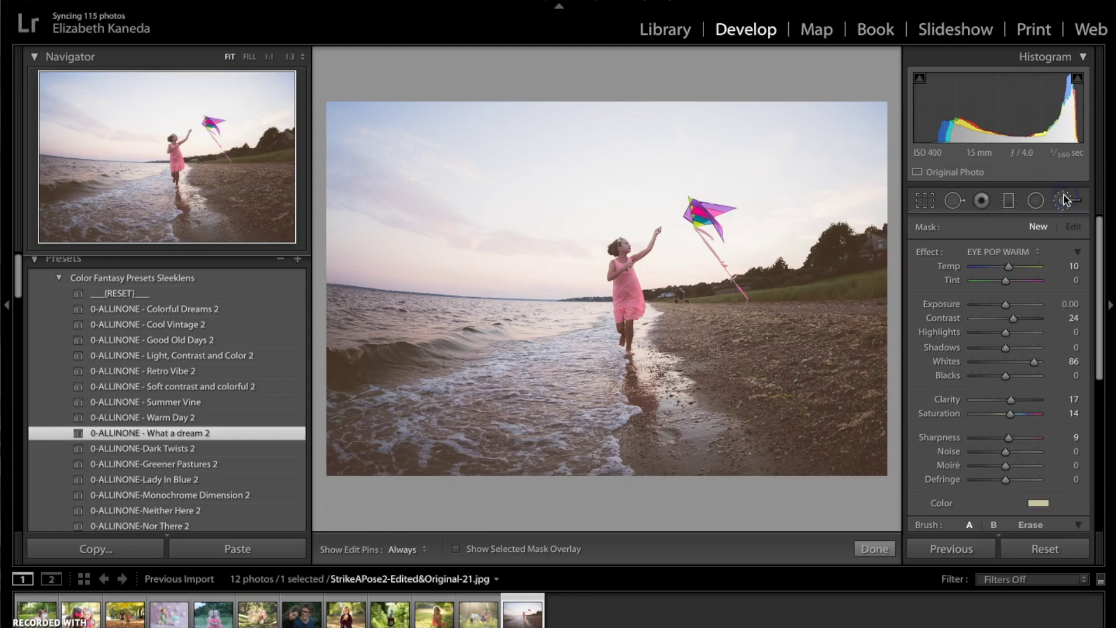
left_click(1018, 246)
scroll(1010, 250, "down", 10)
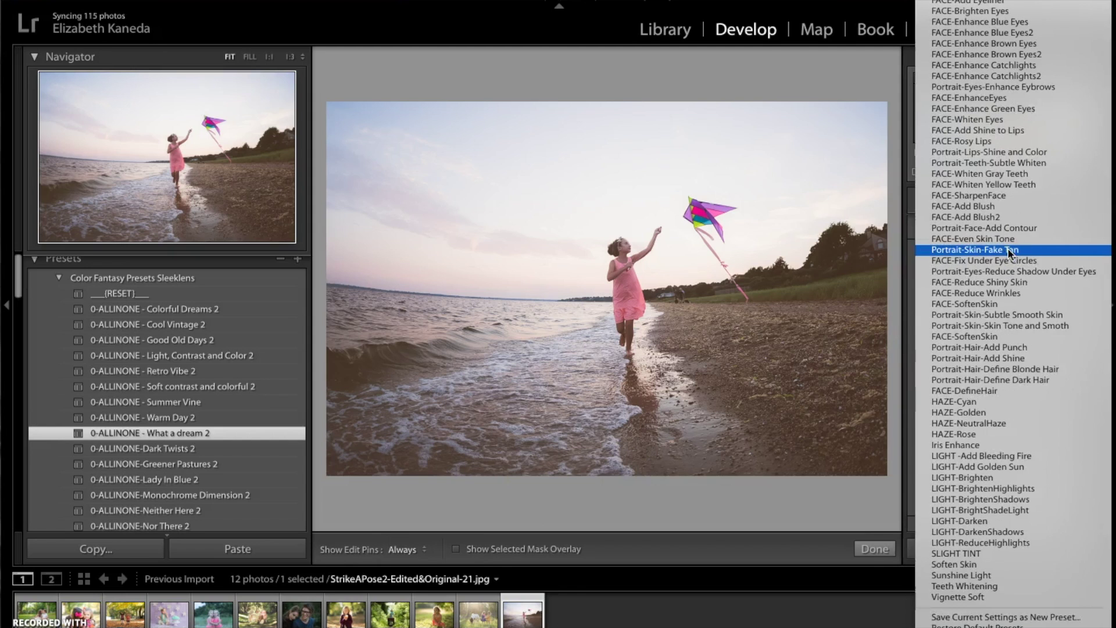
left_click(1024, 495)
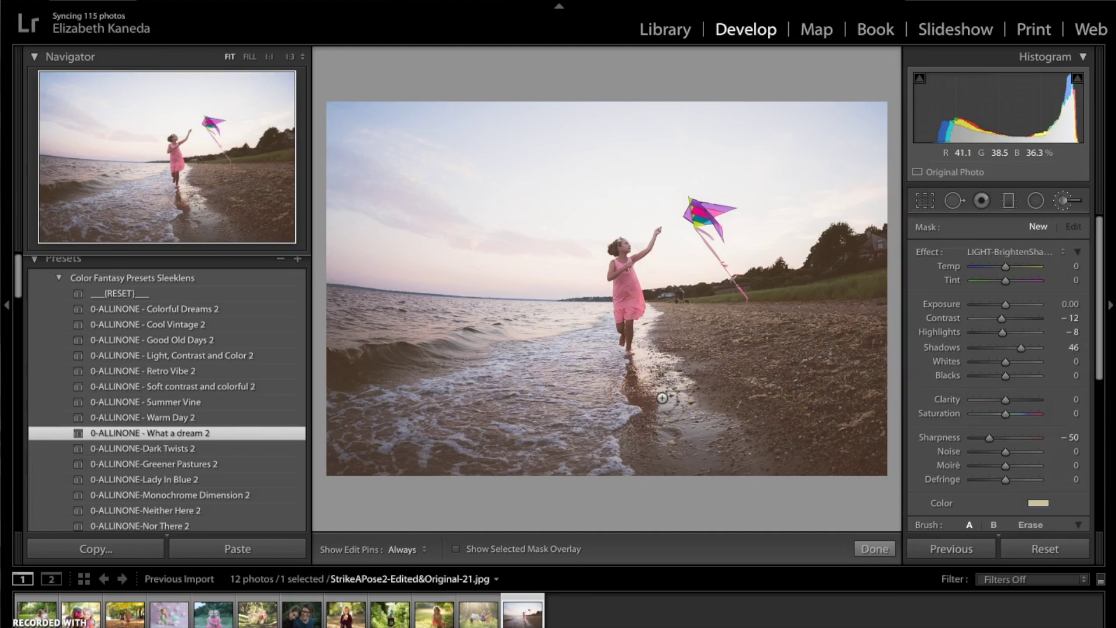
left_click_drag(352, 366, 435, 347)
key("h")
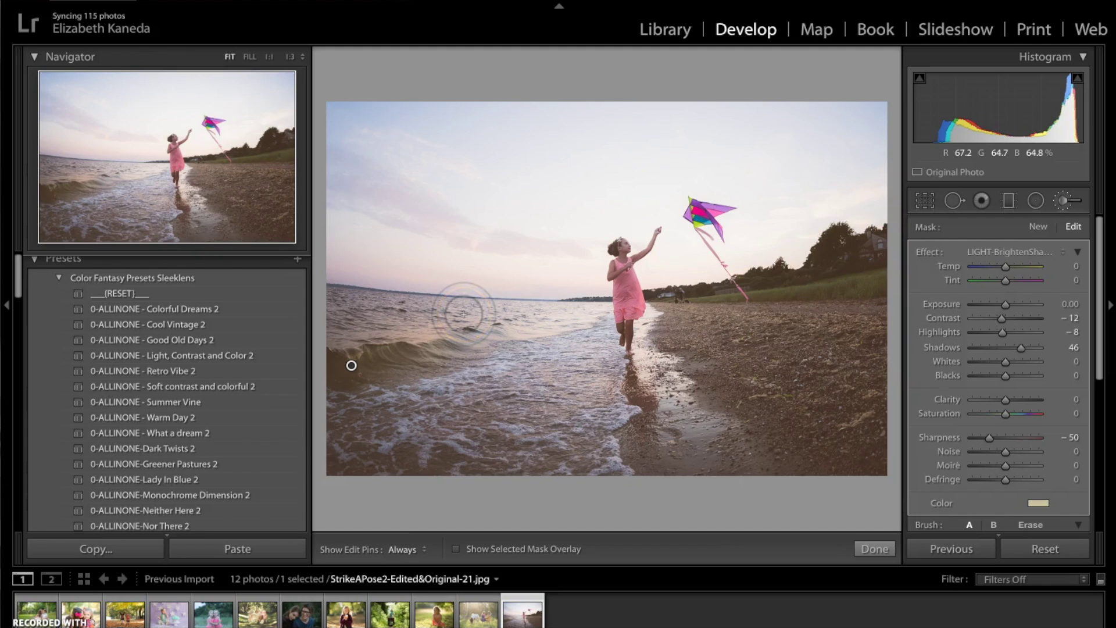
Step: Extend the shadow-brightening mask along the trees and grass by the shore, and set its exposure to −0.35
mouse_move(867, 277)
left_mouse_down()
mouse_move(859, 253)
mouse_move(814, 273)
mouse_move(680, 269)
mouse_move(672, 293)
left_mouse_up()
key("h")
key("h")
key("h")
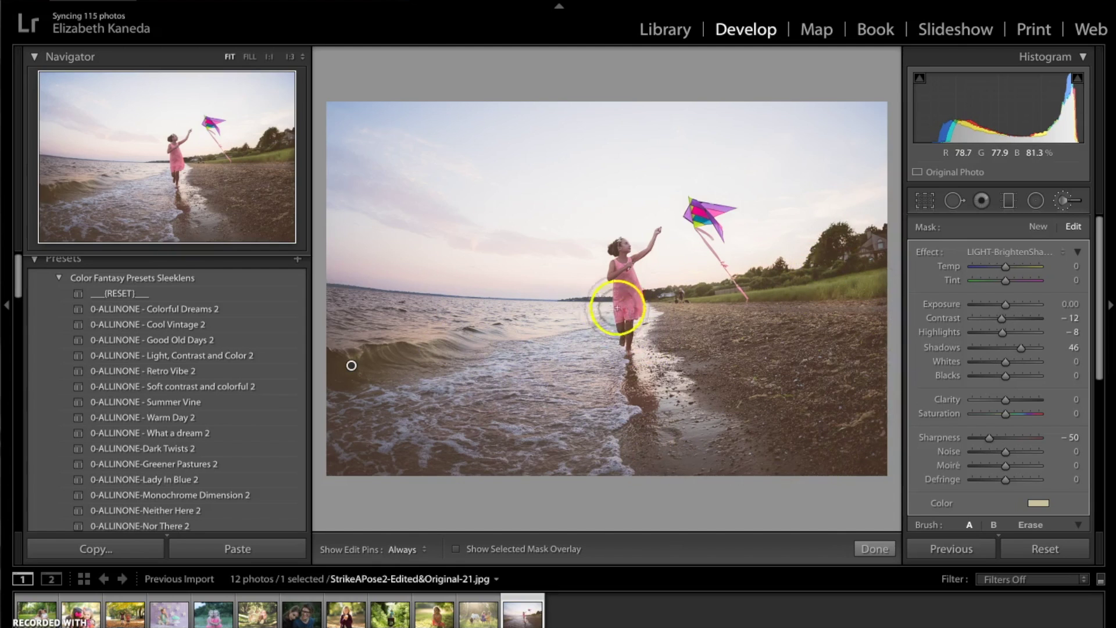
key("h")
key("h")
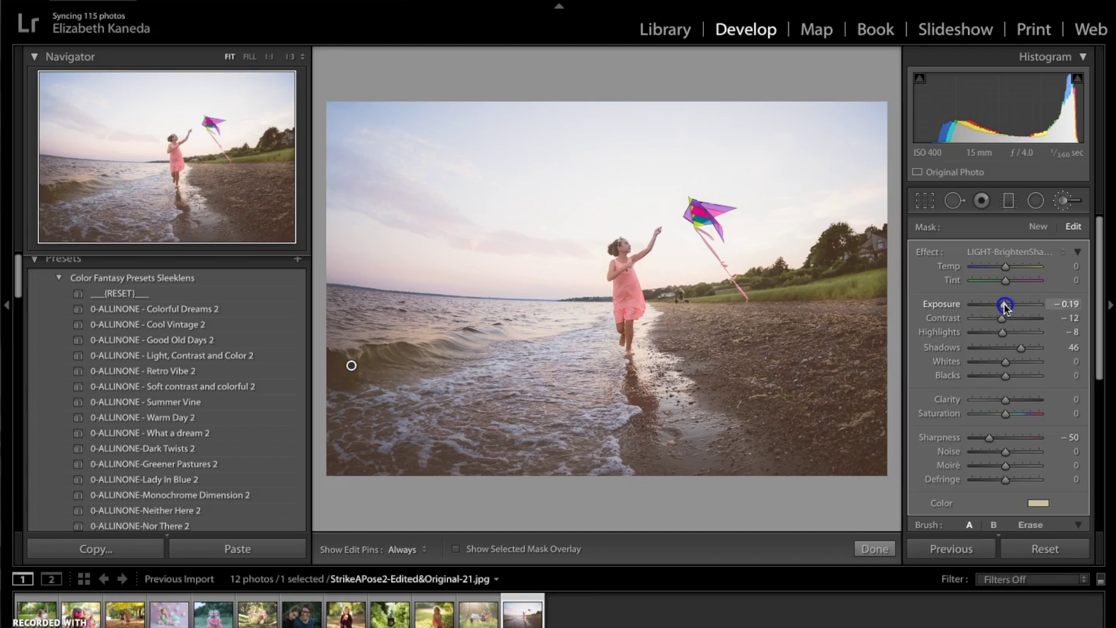
left_click_drag(1005, 304, 1003, 305)
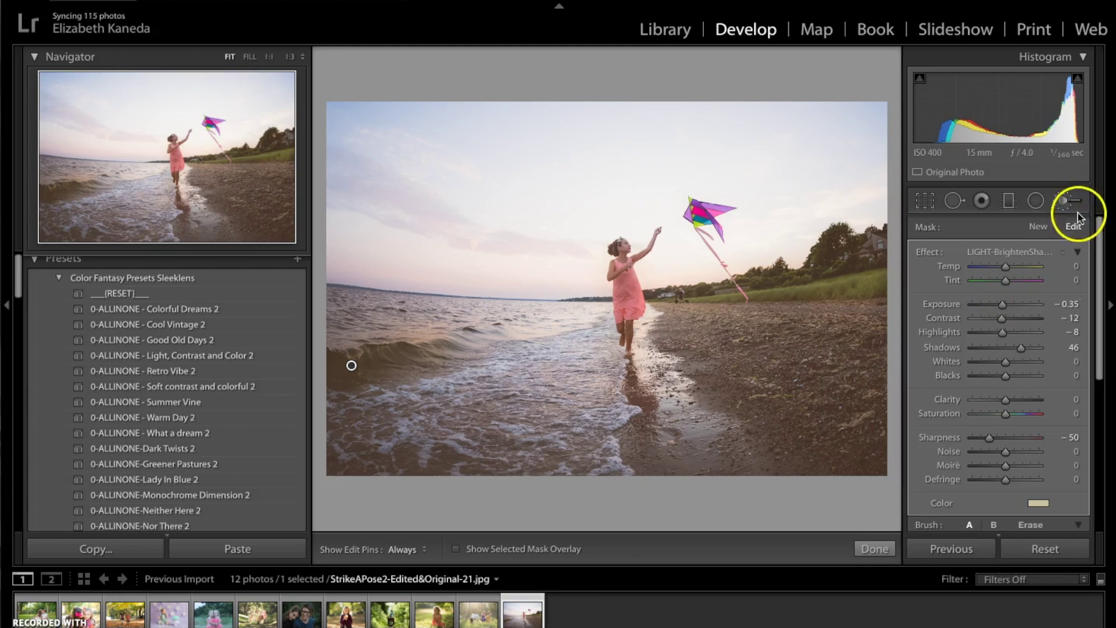
left_click(1064, 205)
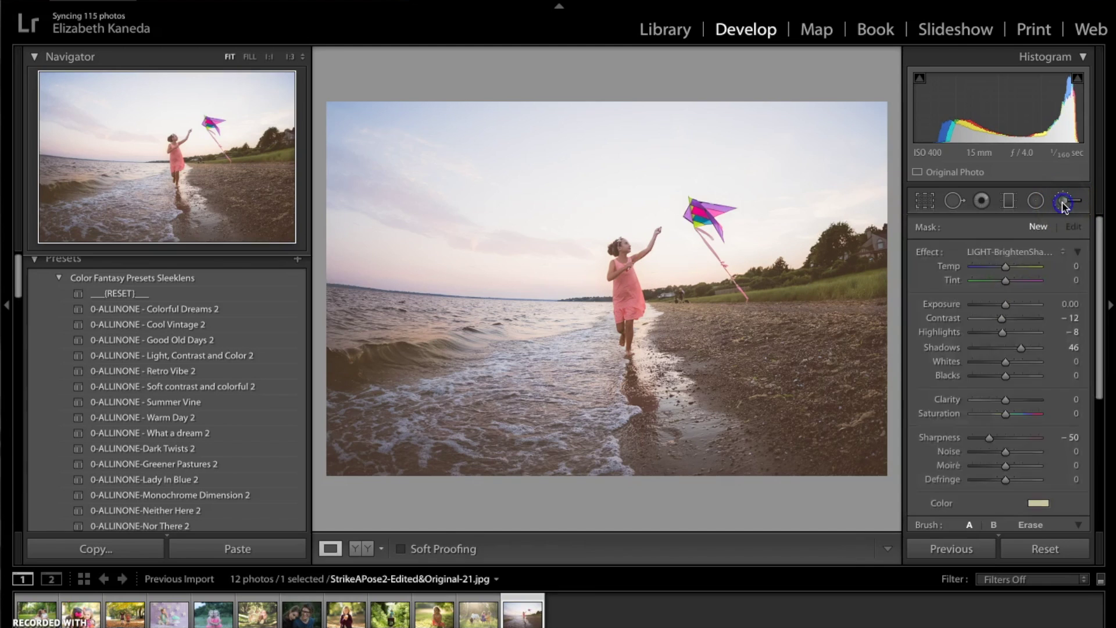
Step: Create a new brush mask with the LIGHT-Brighten effect and paint it over the girl and toward the kite
left_click(1063, 205)
left_click(1046, 239)
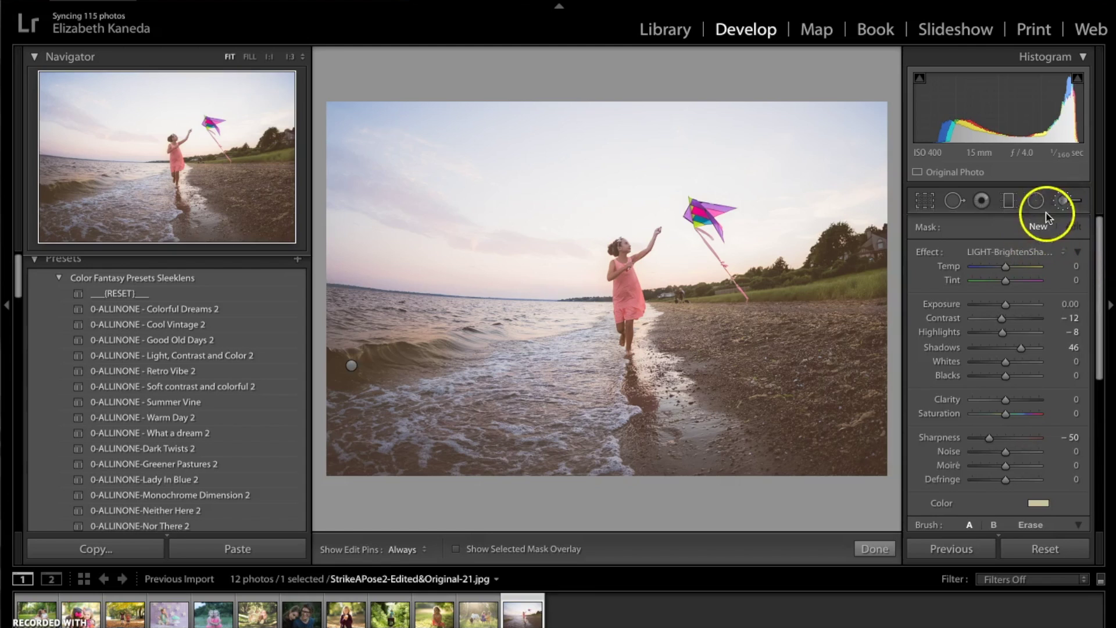
left_click(1031, 252)
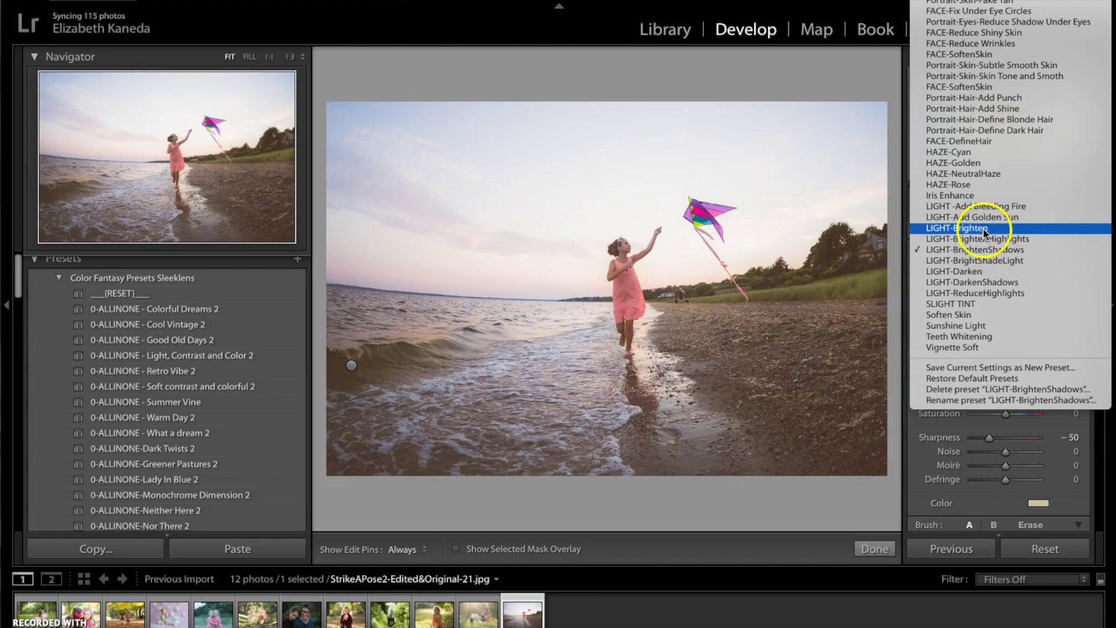
left_click(955, 229)
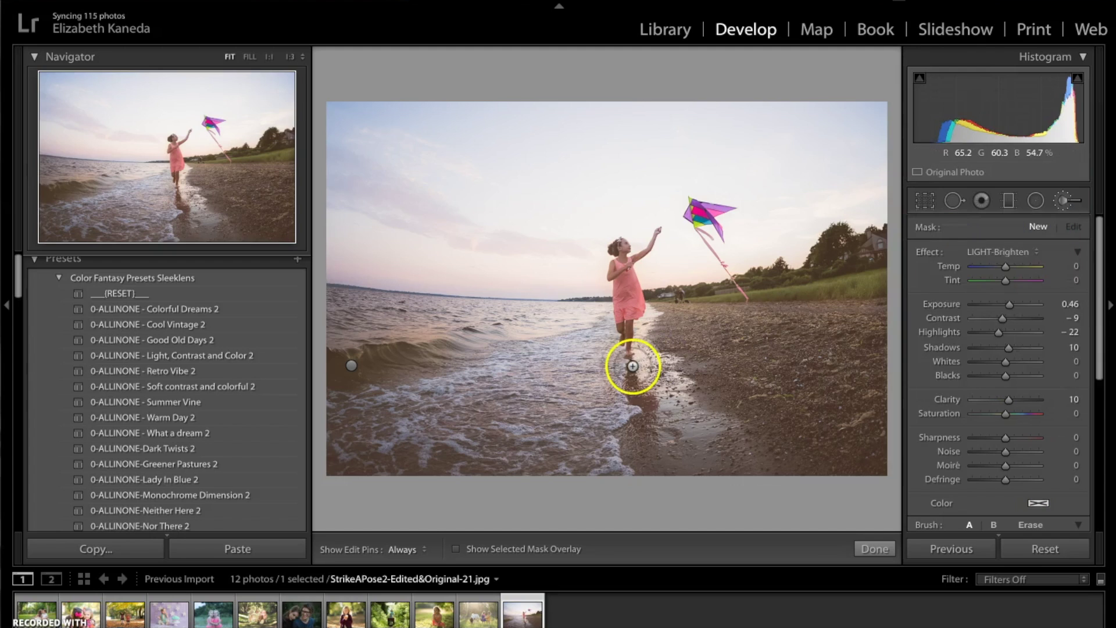
key("h")
mouse_move(620, 245)
left_mouse_down()
mouse_move(643, 254)
mouse_move(690, 213)
mouse_move(719, 205)
mouse_move(711, 219)
left_mouse_up()
key("h")
key("h")
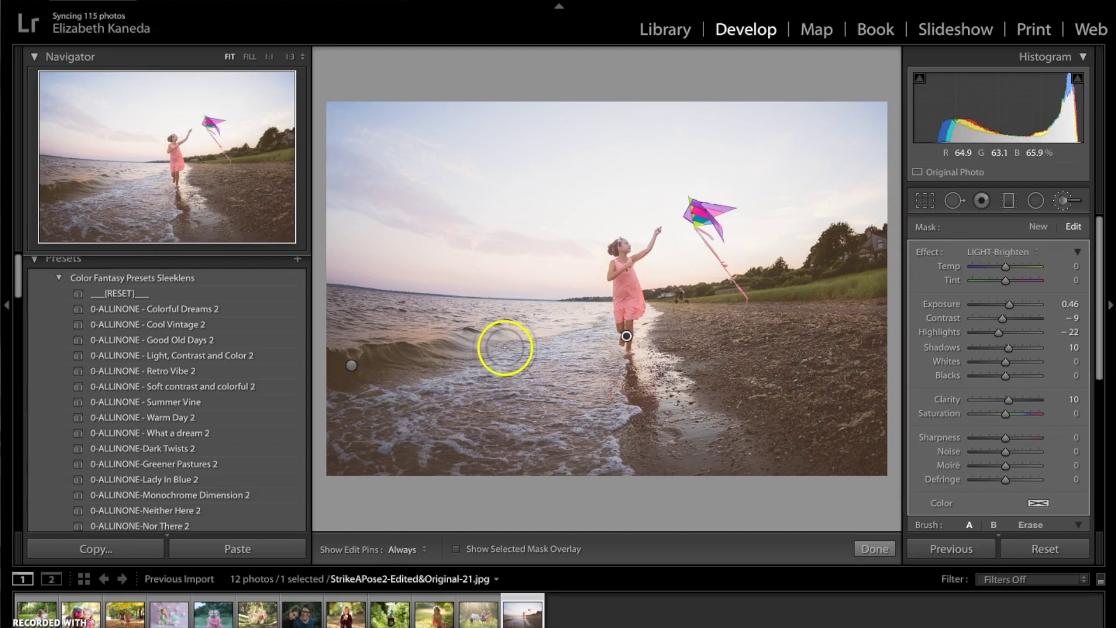
Step: Brush the LIGHT-Brighten effect over the upper-left sky and the water along the horizon
left_click_drag(359, 193, 395, 200)
left_click_drag(444, 156, 417, 151)
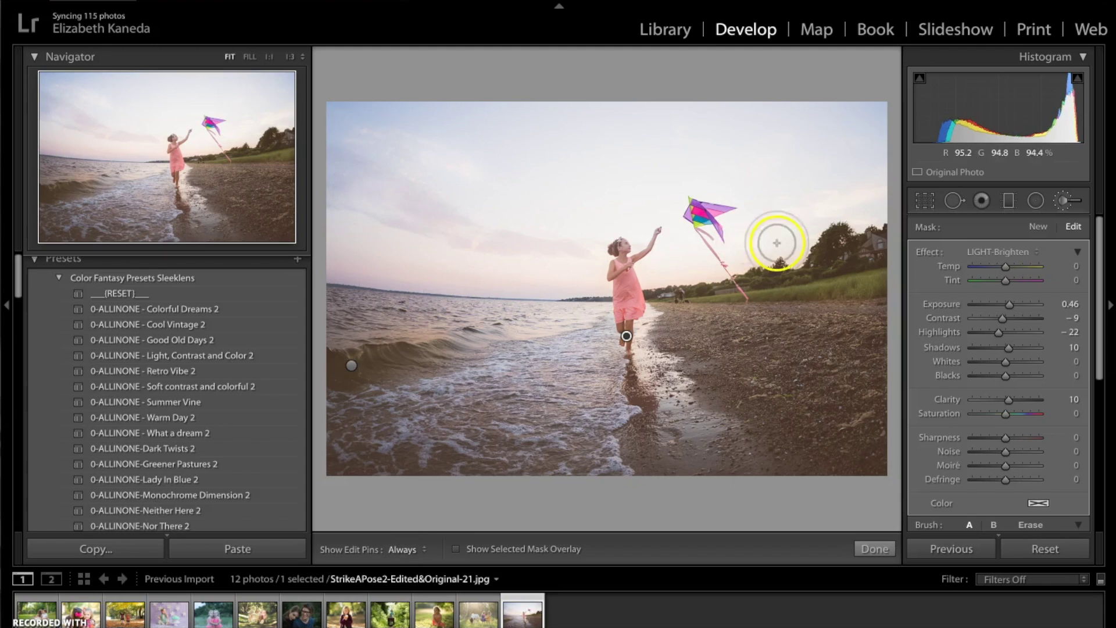
left_click_drag(525, 295, 480, 294)
key("h")
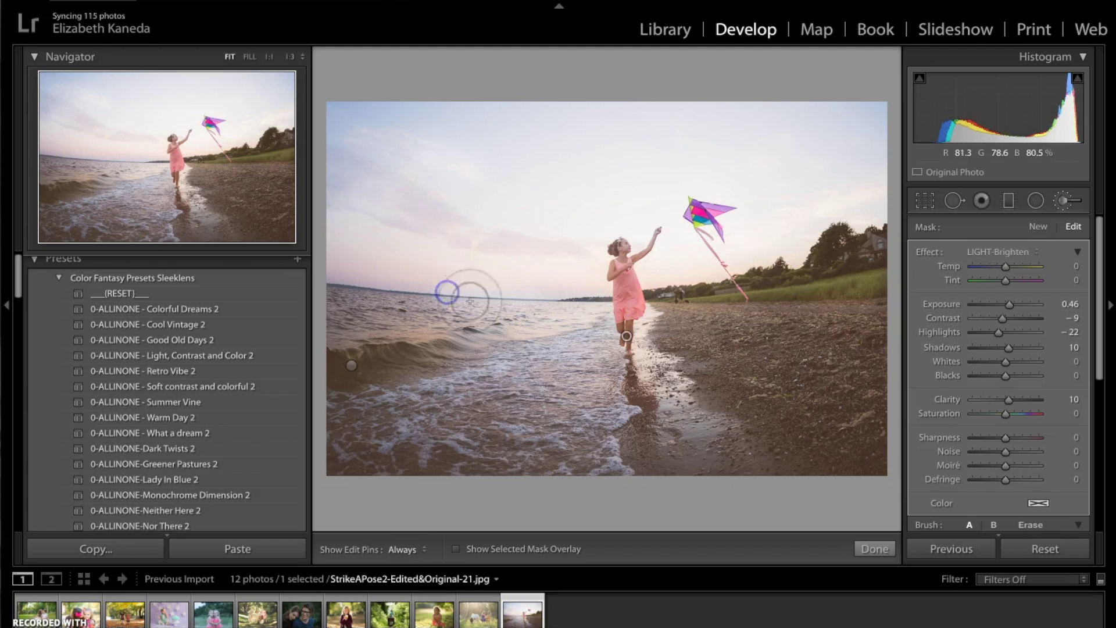
key("h")
key("h")
key("h")
key("h")
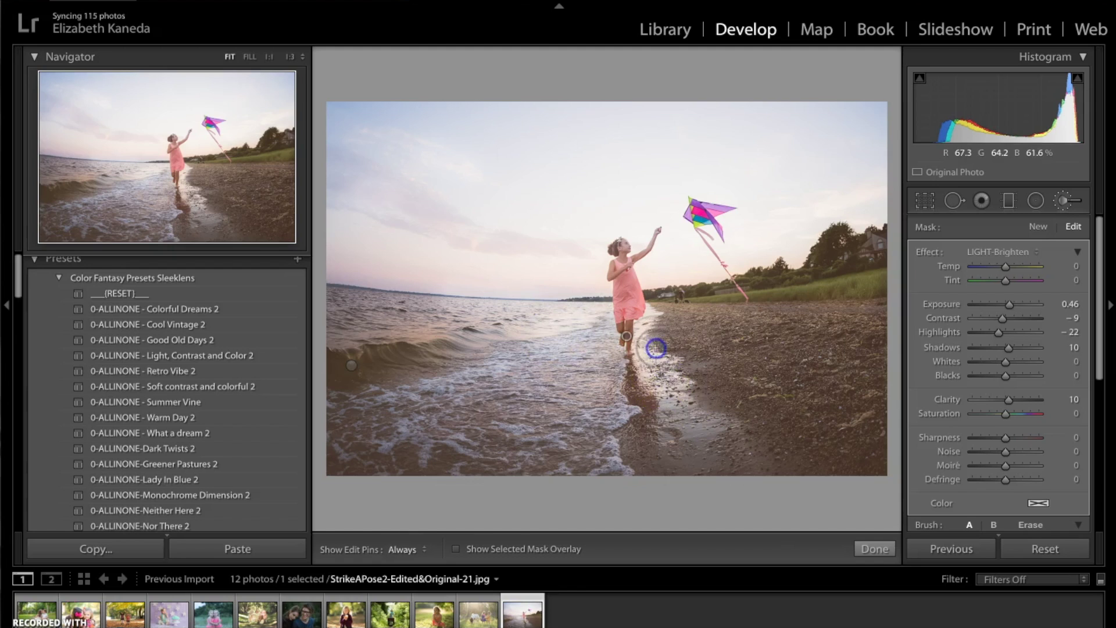
key("h")
Step: Brush the LIGHT-Brighten effect over the water and foam around the girl's feet, then close the brush
key("h")
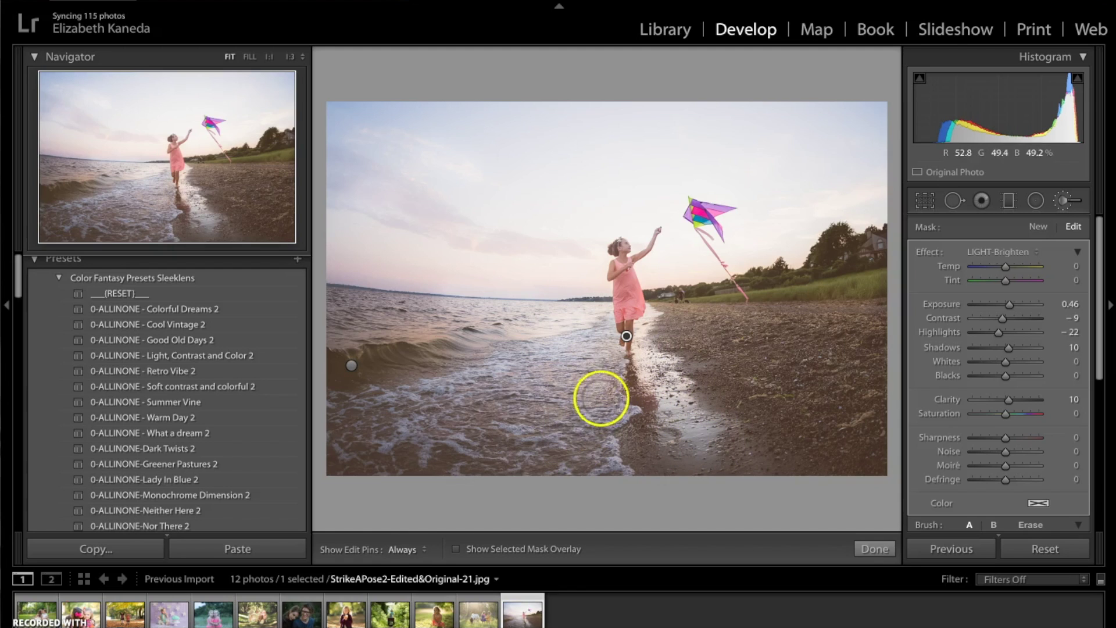
left_click(652, 318)
left_click(557, 414)
key("h")
left_click(562, 357)
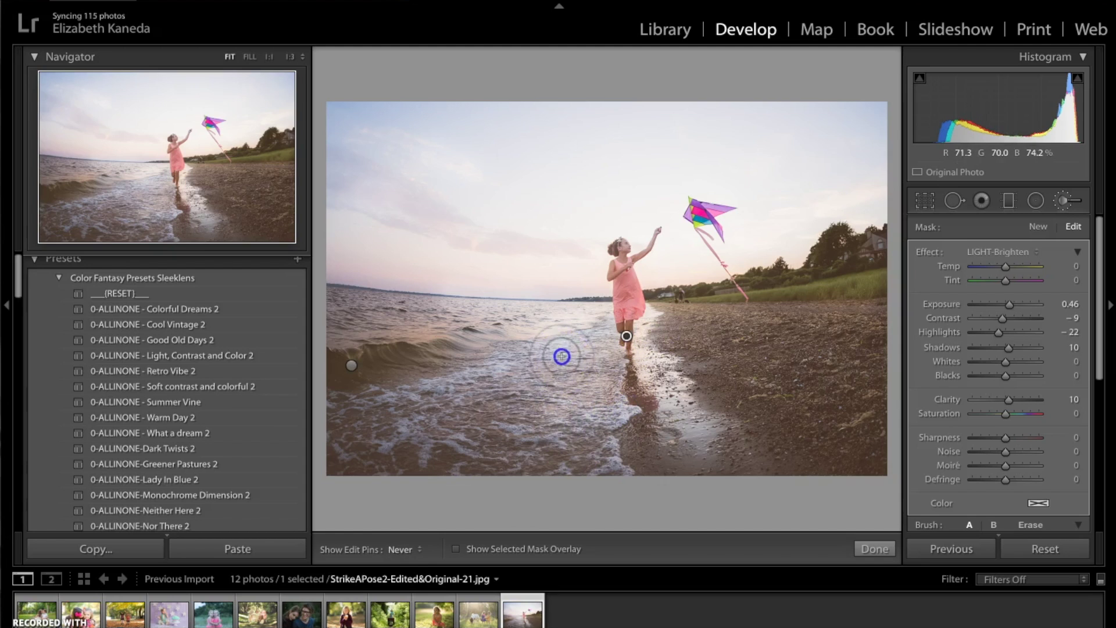
left_click_drag(551, 345, 567, 341)
left_click_drag(440, 384, 483, 360)
left_click_drag(417, 420, 432, 415)
key("k")
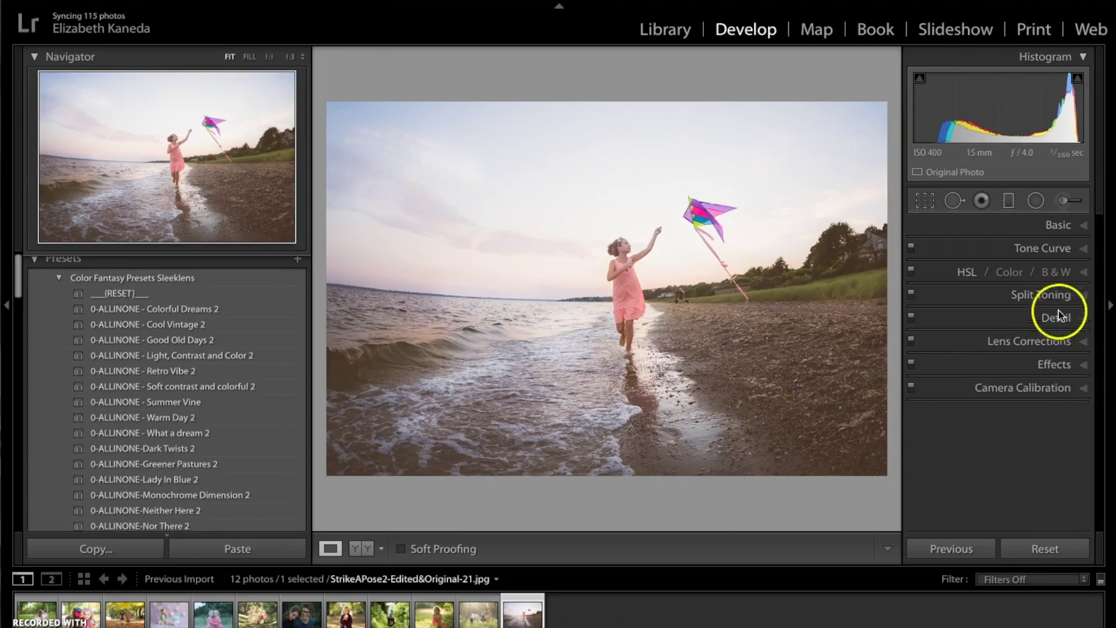
Step: Create a new brush mask with the LIGHT-Darken effect and paint it over the water and the photo's lower edge
left_click(1068, 196)
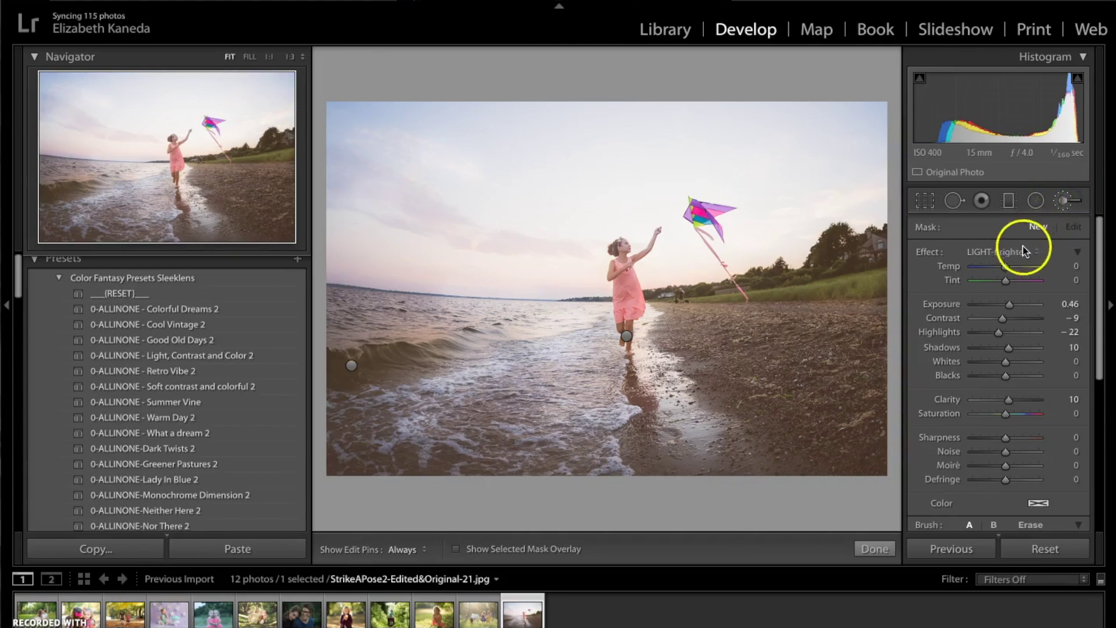
left_click(1017, 250)
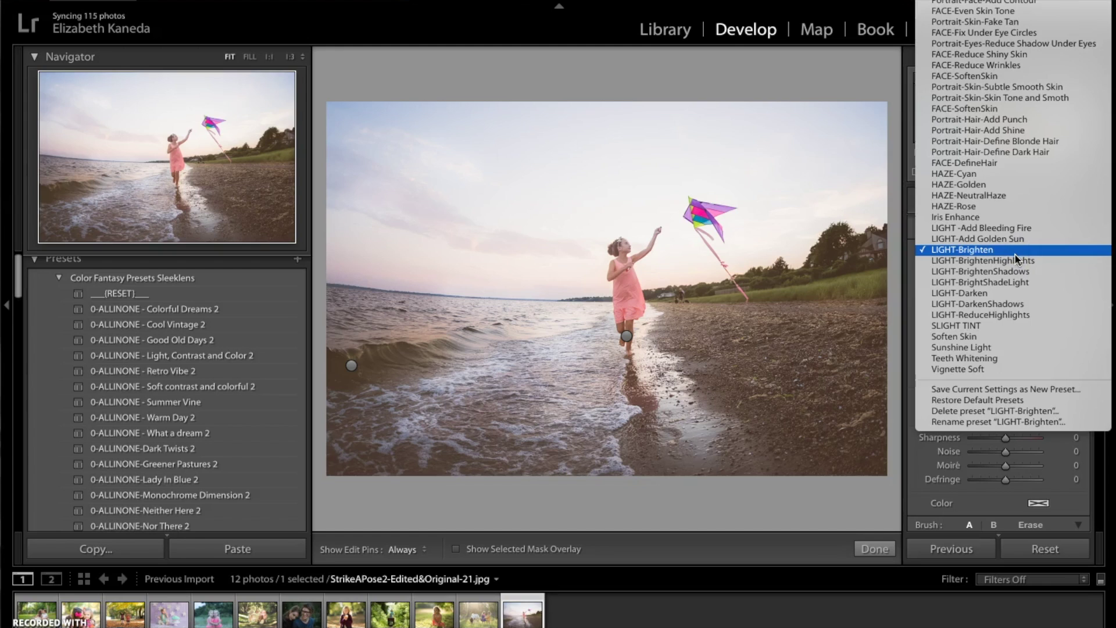
left_click_drag(960, 296, 959, 296)
left_click(635, 368)
mouse_move(634, 368)
left_mouse_down()
mouse_move(418, 312)
mouse_move(419, 300)
mouse_move(413, 308)
left_mouse_up()
mouse_move(423, 444)
left_mouse_down()
mouse_move(361, 461)
mouse_move(860, 444)
left_mouse_up()
Step: Brush the LIGHT-Darken effect over the sandy beach beside the girl and adjust the mask's exposure
left_click_drag(736, 342, 690, 319)
left_click_drag(729, 375, 686, 359)
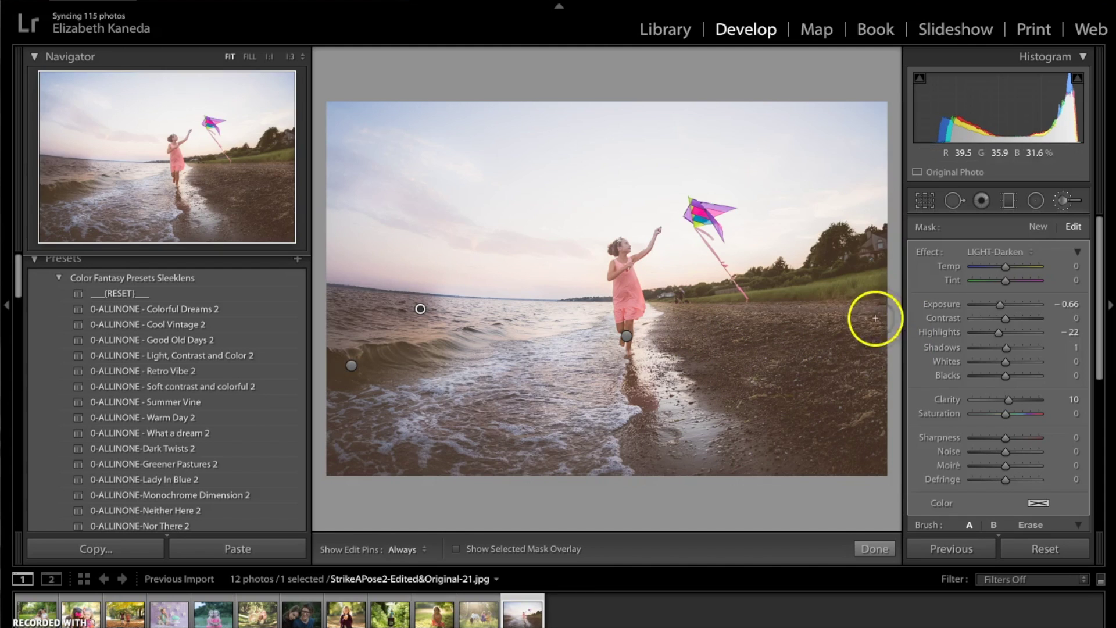
left_click_drag(874, 318, 785, 308)
mouse_move(890, 351)
left_mouse_down()
mouse_move(688, 411)
mouse_move(684, 329)
left_mouse_up()
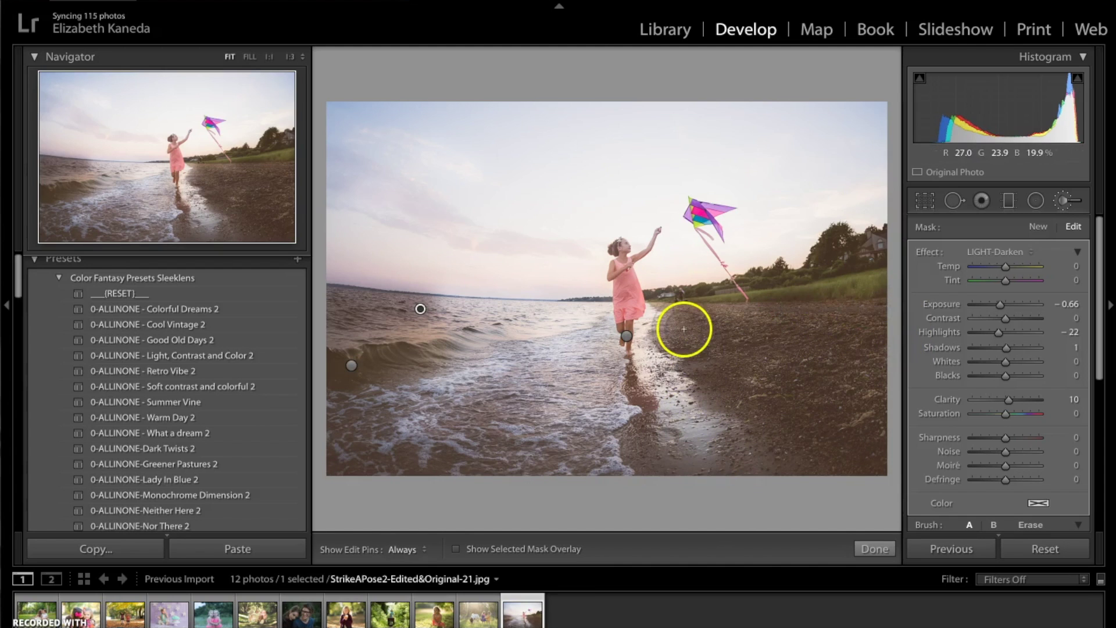
left_click_drag(1000, 304, 1007, 311)
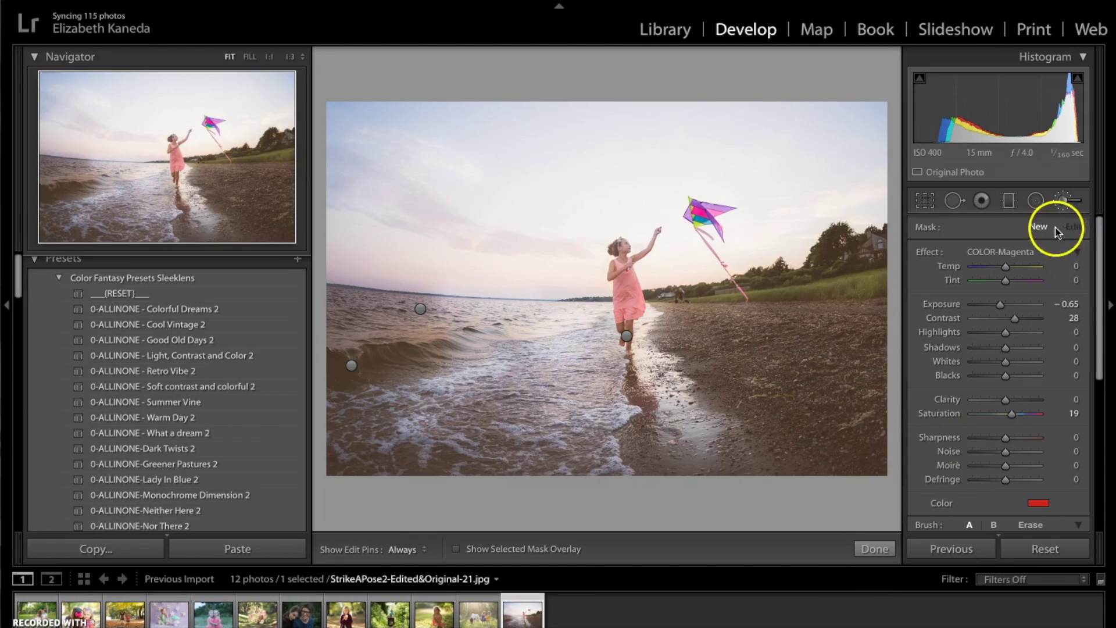
Step: Prepare a new brush mask with the COLOR-Magenta effect and soften its red tint to a muted pink
left_click(1031, 250)
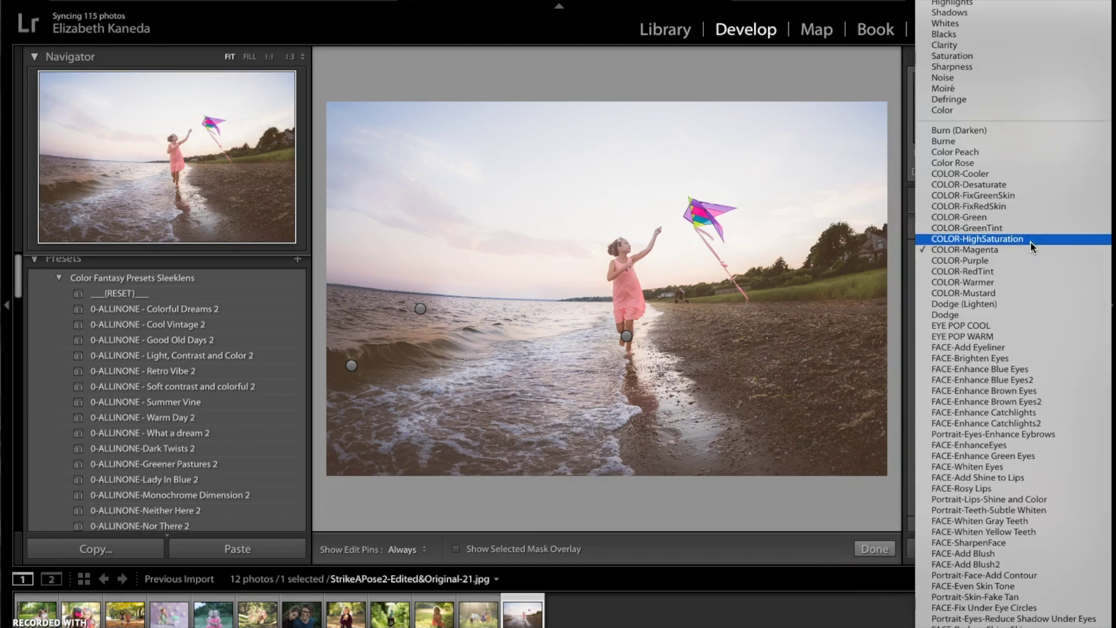
left_click(1030, 219)
left_click_drag(1030, 219, 985, 252)
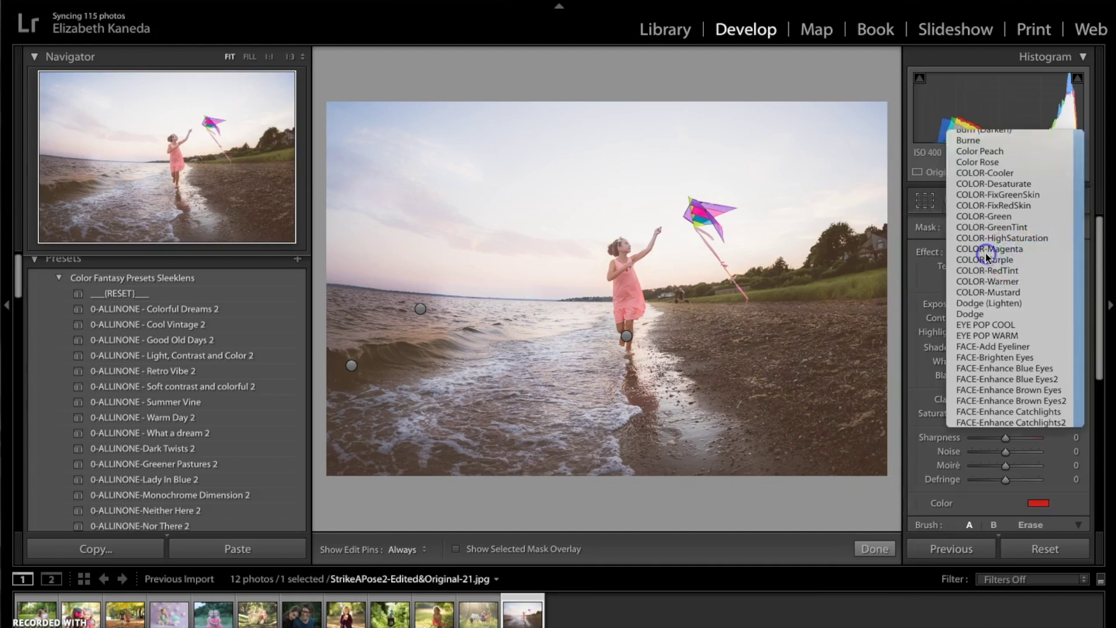
left_click(1039, 504)
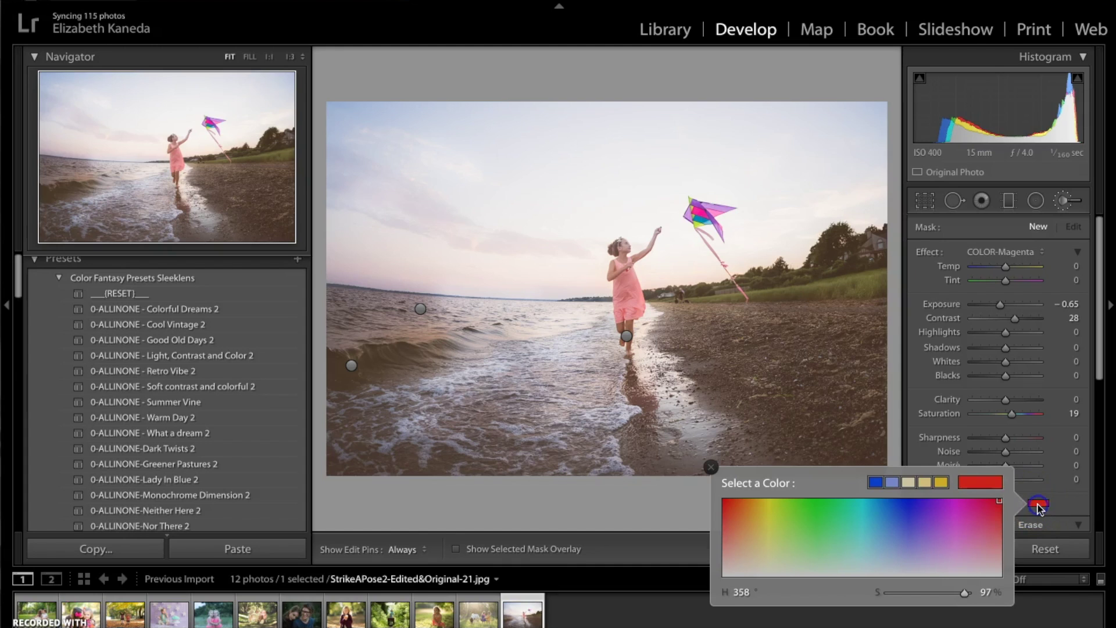
left_click(1030, 551)
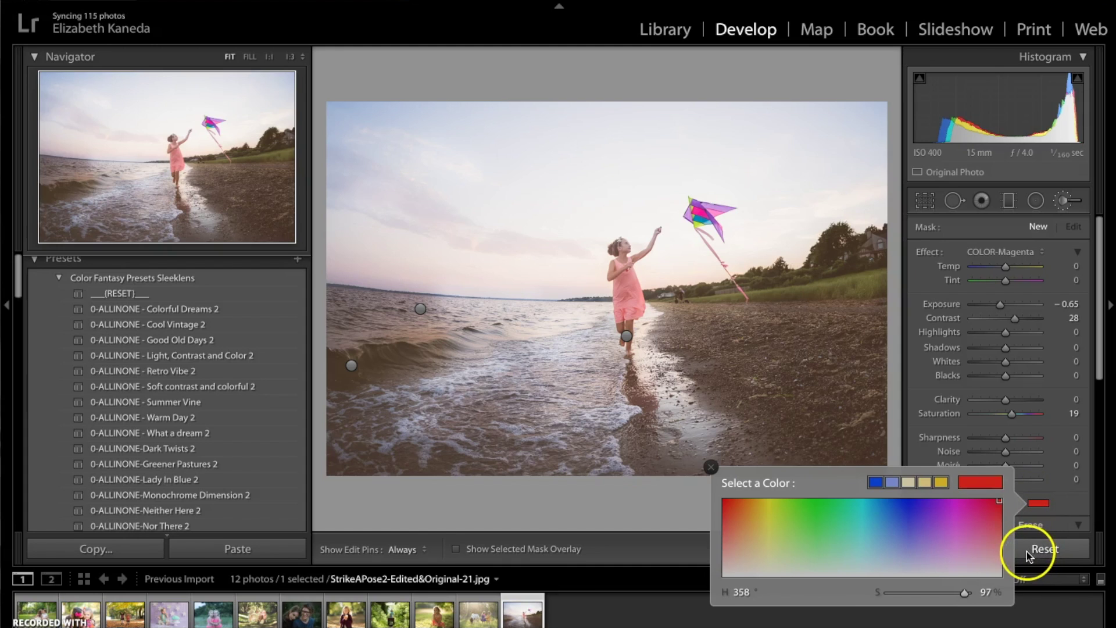
left_click_drag(963, 590, 983, 544)
left_click(711, 467)
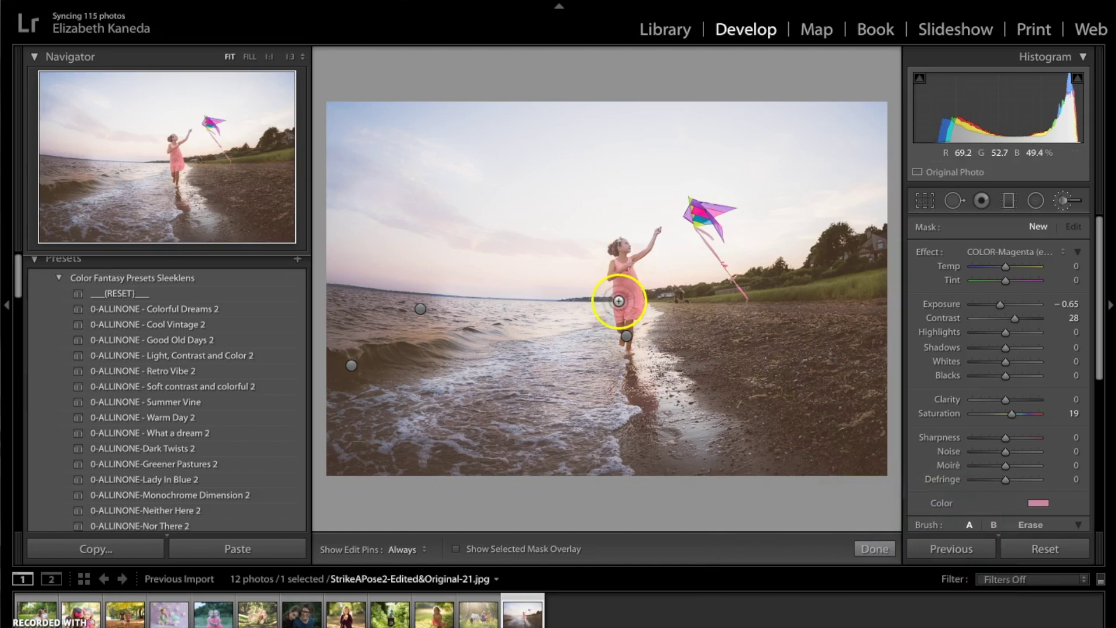
Step: Brush the edited COLOR-Magenta effect over the girl's dress and set the mask's exposure to -0.33, contrast to 0 and saturation to -57
mouse_move(623, 316)
left_mouse_down()
mouse_move(622, 284)
mouse_move(633, 283)
mouse_move(631, 317)
left_mouse_up()
key("h")
key("h")
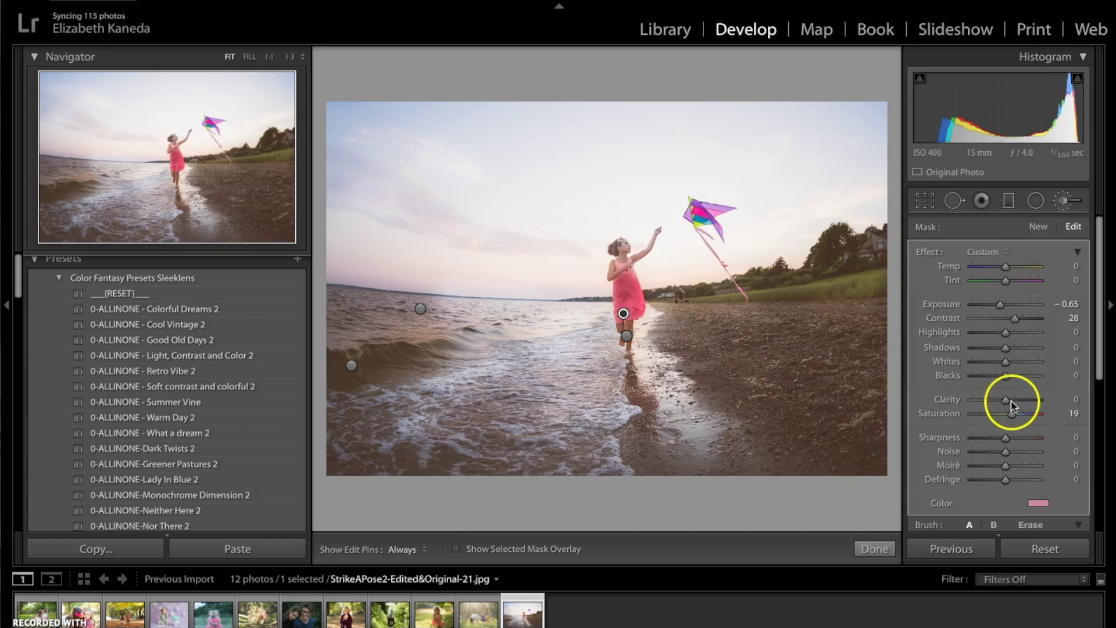
left_click_drag(1015, 414, 1012, 417)
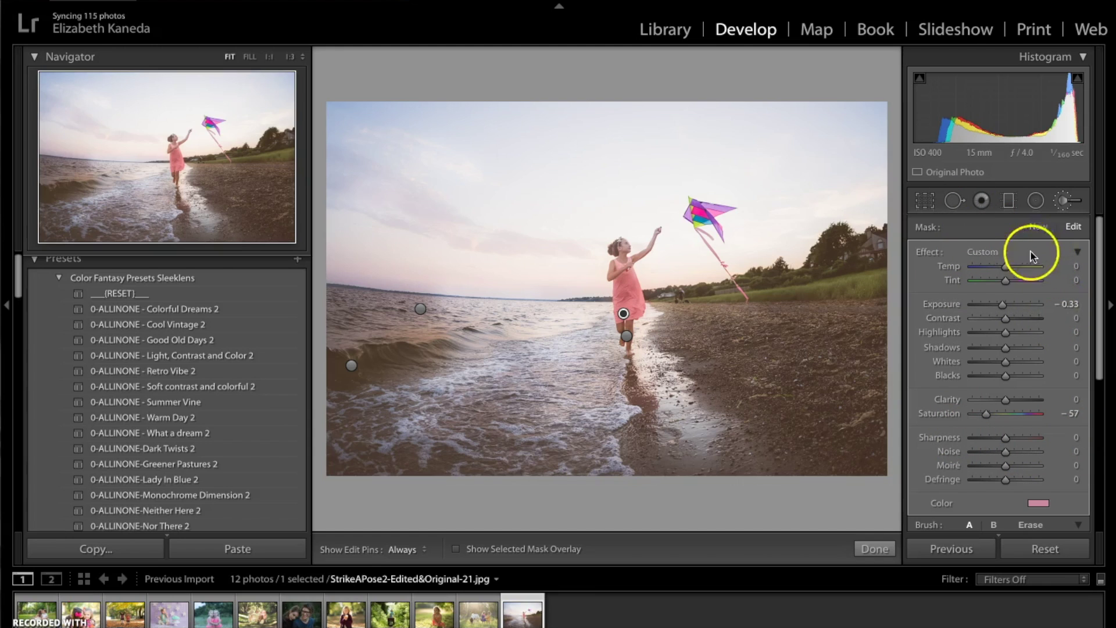
Step: Paint a new brush mask with the COLOR-GreenTint effect over the grass along the shoreline, then close the brush
left_click(1043, 227)
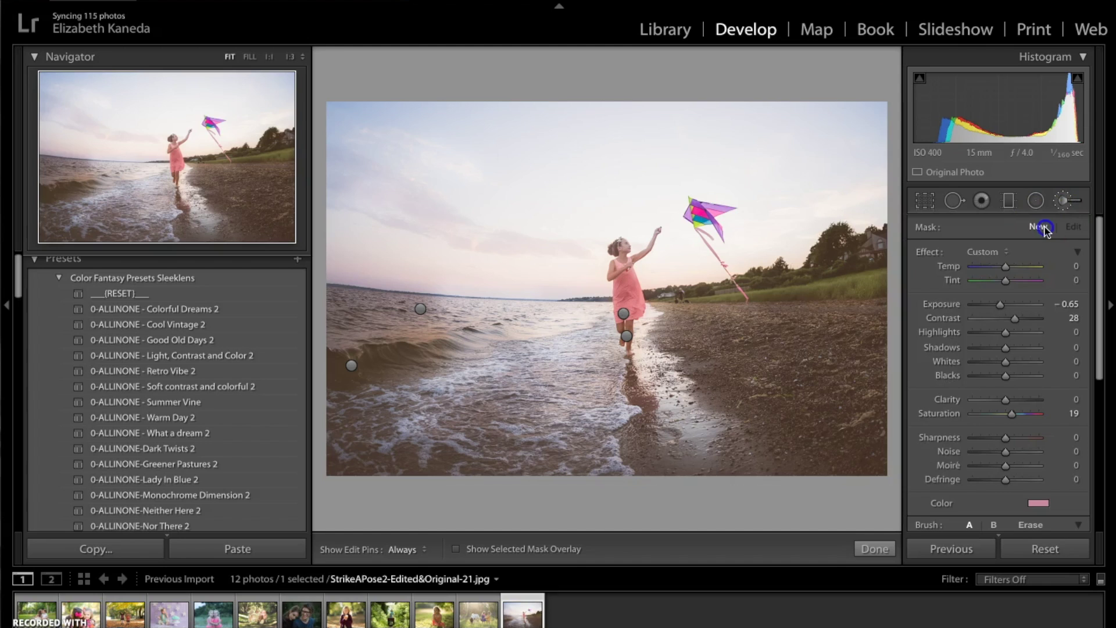
left_click(990, 253)
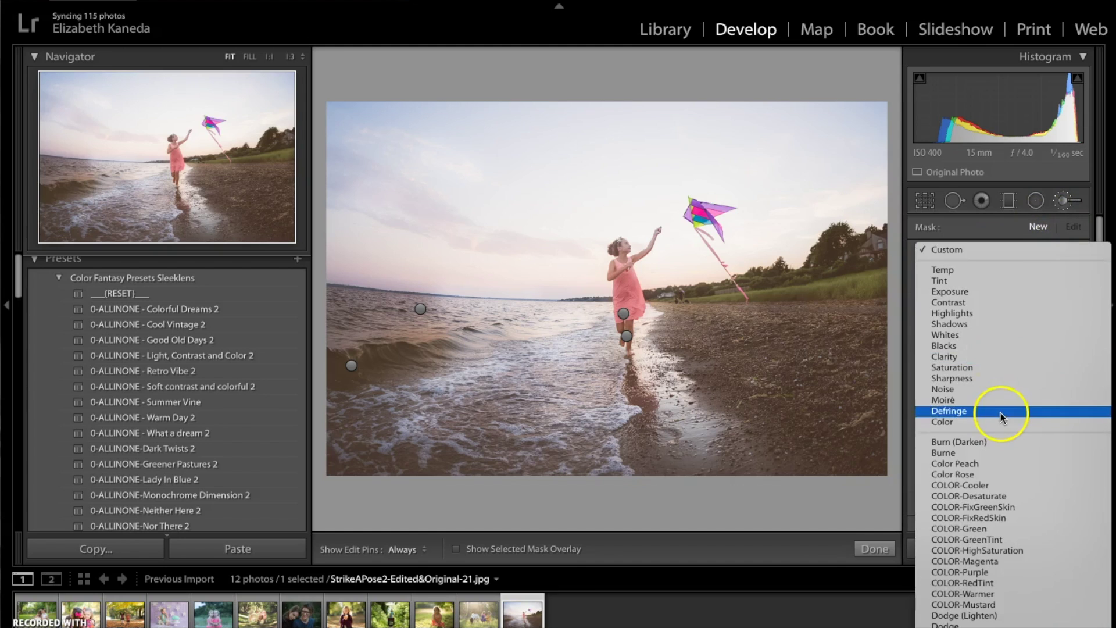
scroll(1000, 412, "down", 3)
scroll(1000, 420, "down", 1)
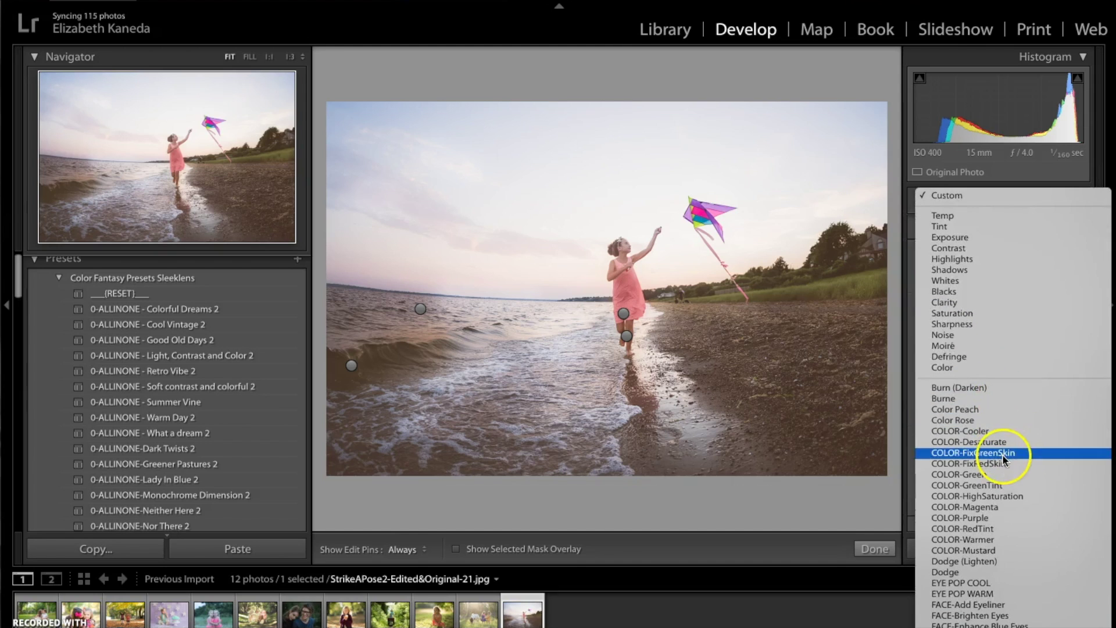
left_click(979, 486)
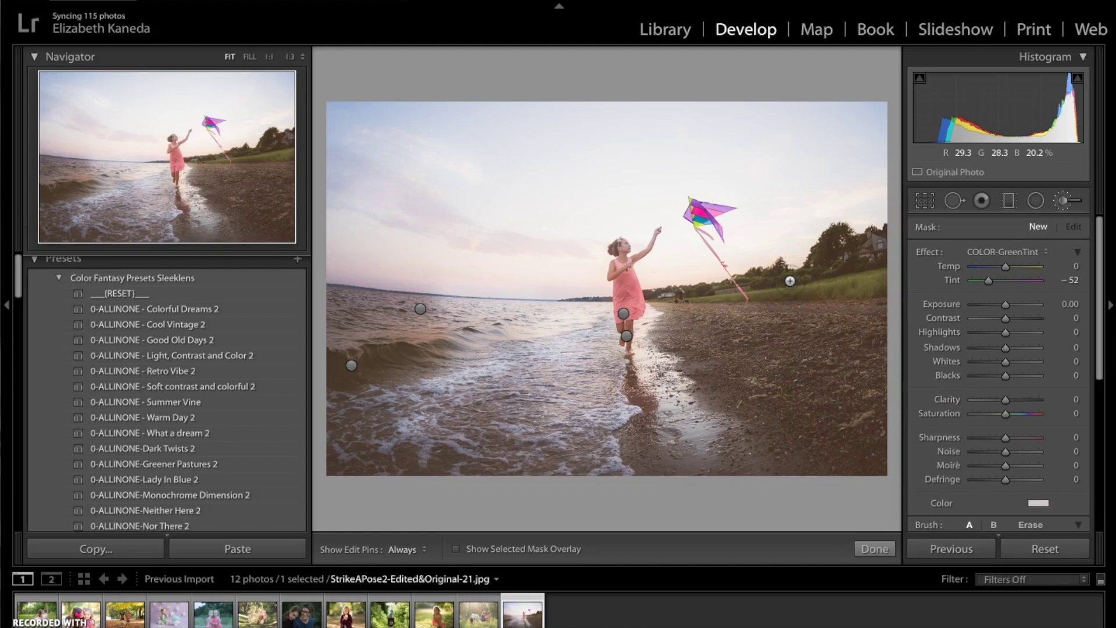
mouse_move(853, 278)
left_mouse_down()
mouse_move(768, 279)
mouse_move(870, 289)
mouse_move(823, 248)
mouse_move(821, 262)
mouse_move(767, 288)
mouse_move(676, 293)
mouse_move(727, 294)
left_mouse_up()
key("h")
mouse_move(820, 280)
left_mouse_down()
mouse_move(834, 250)
mouse_move(884, 286)
left_mouse_up()
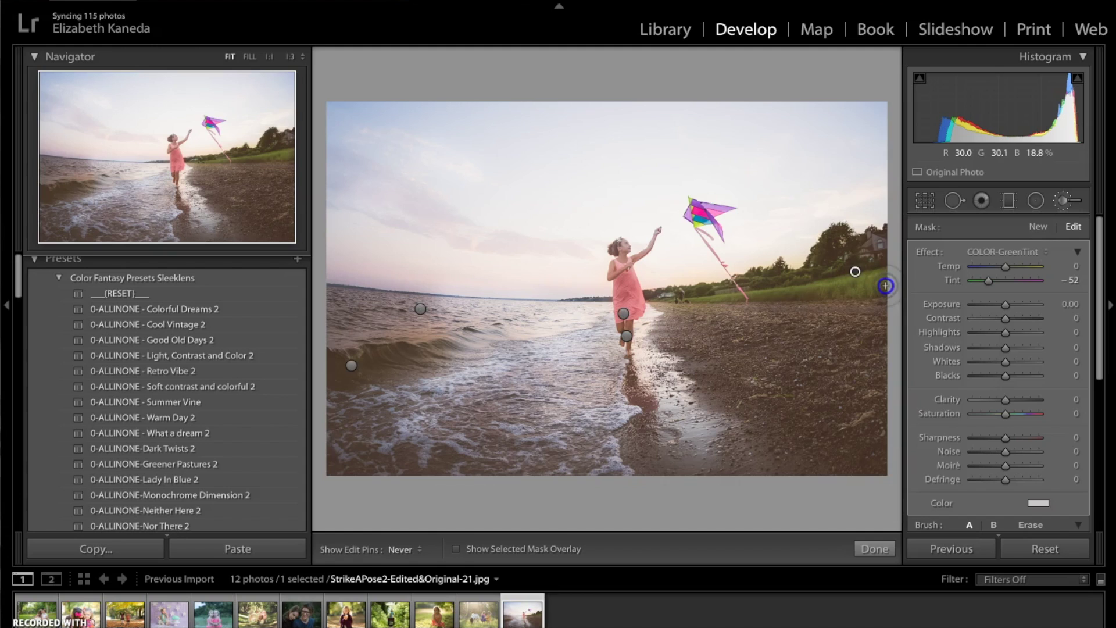
key("k")
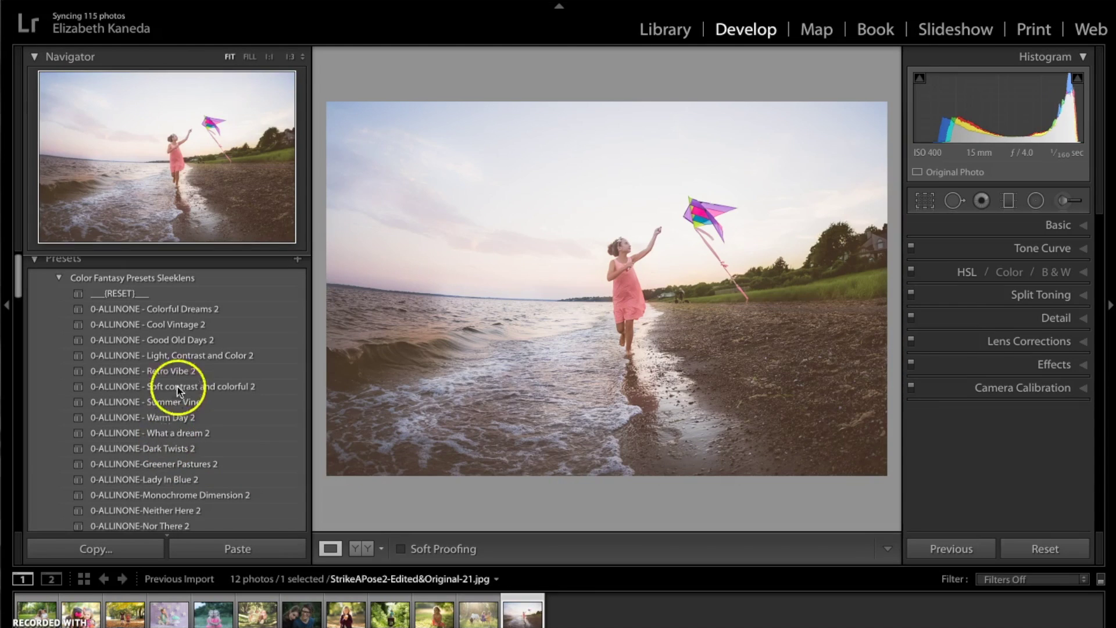
Step: Apply the 6-0-VINGETTE - Subtle Black 2 preset and compare the beach photo before and after side by side
scroll(181, 379, "down", 10)
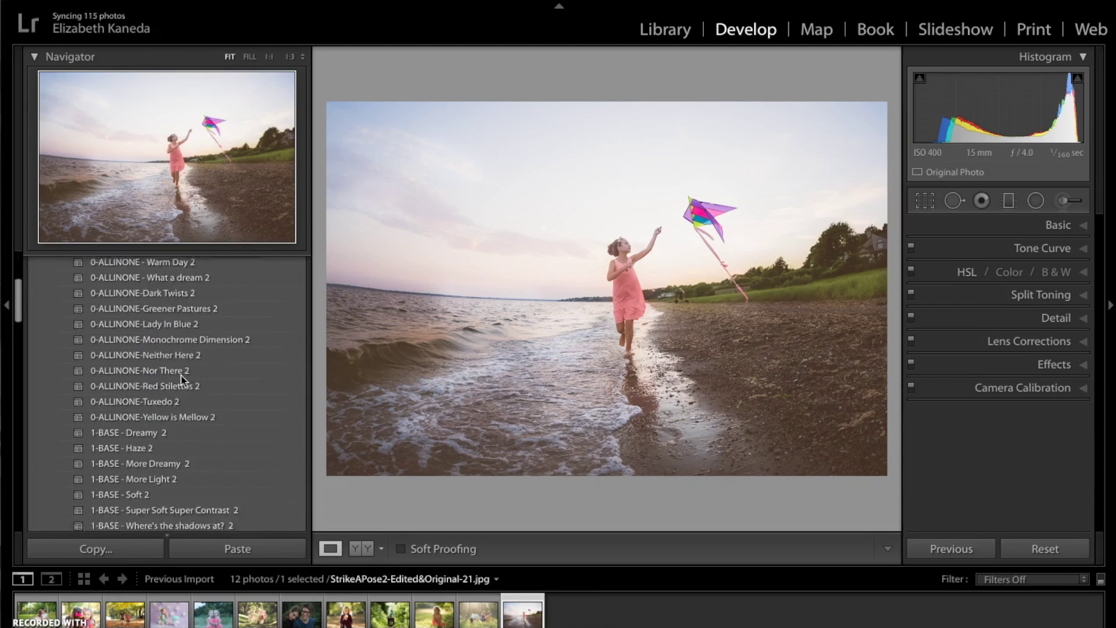
scroll(181, 379, "down", 10)
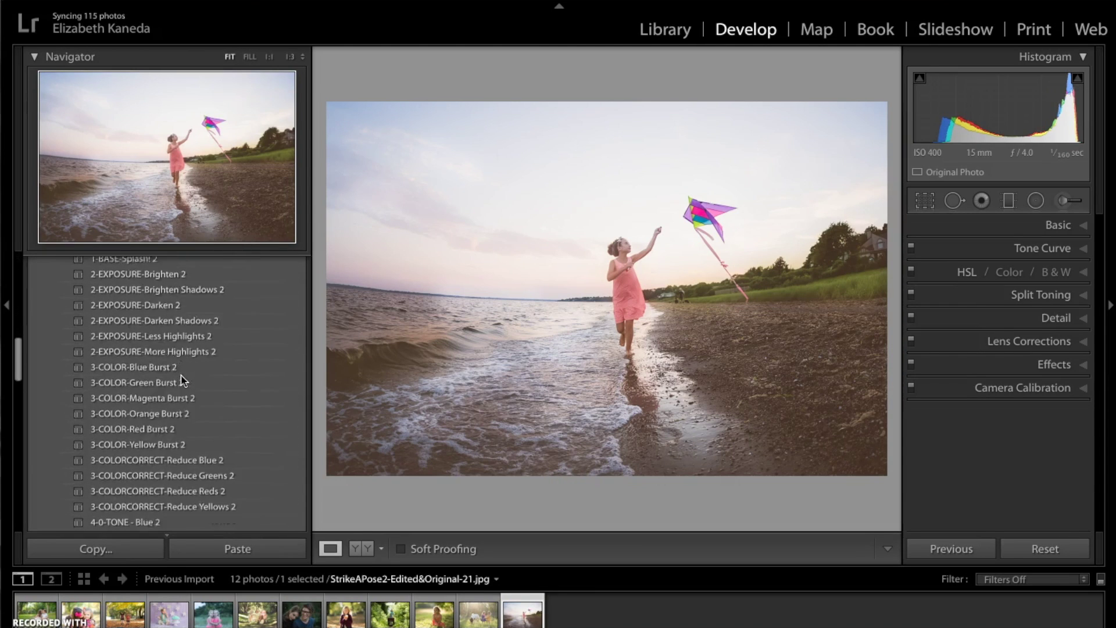
scroll(181, 379, "down", 10)
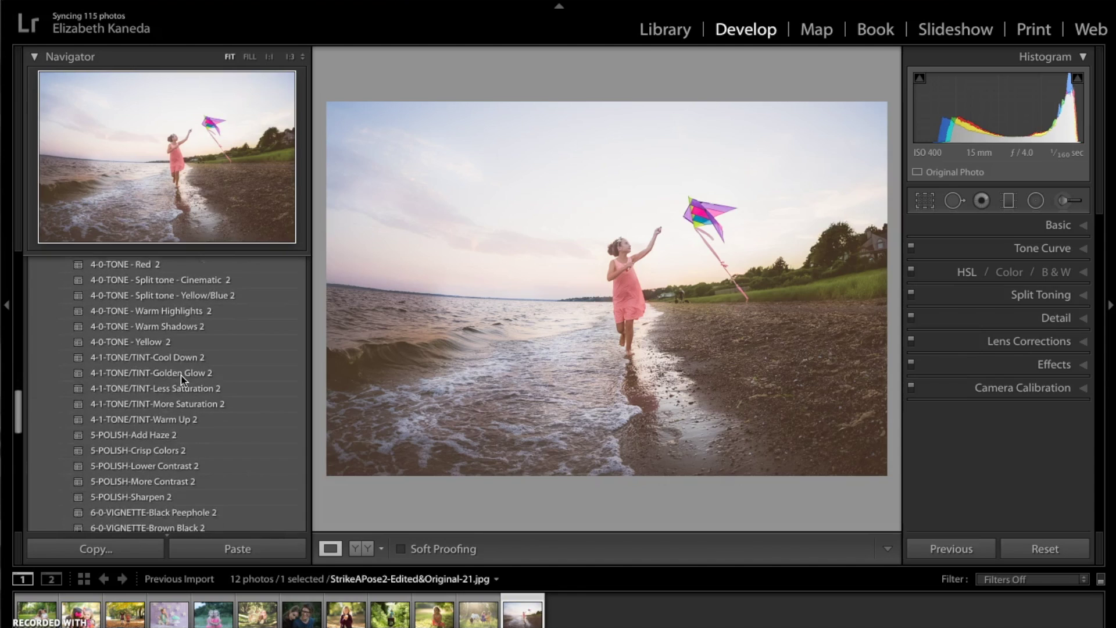
scroll(181, 379, "down", 5)
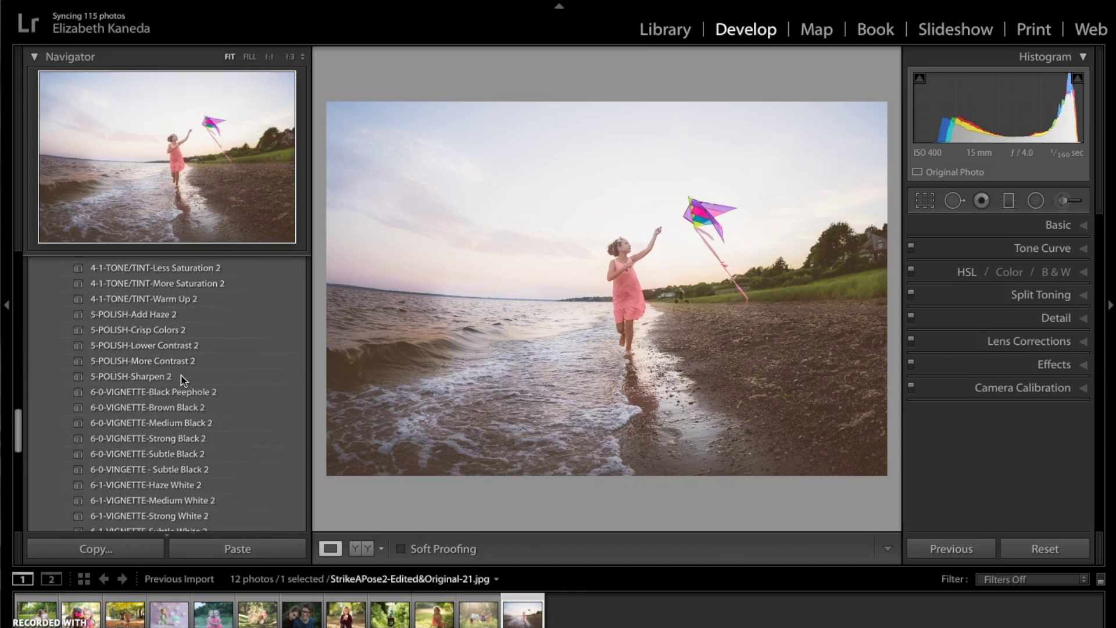
scroll(182, 379, "down", 1)
left_click(199, 411)
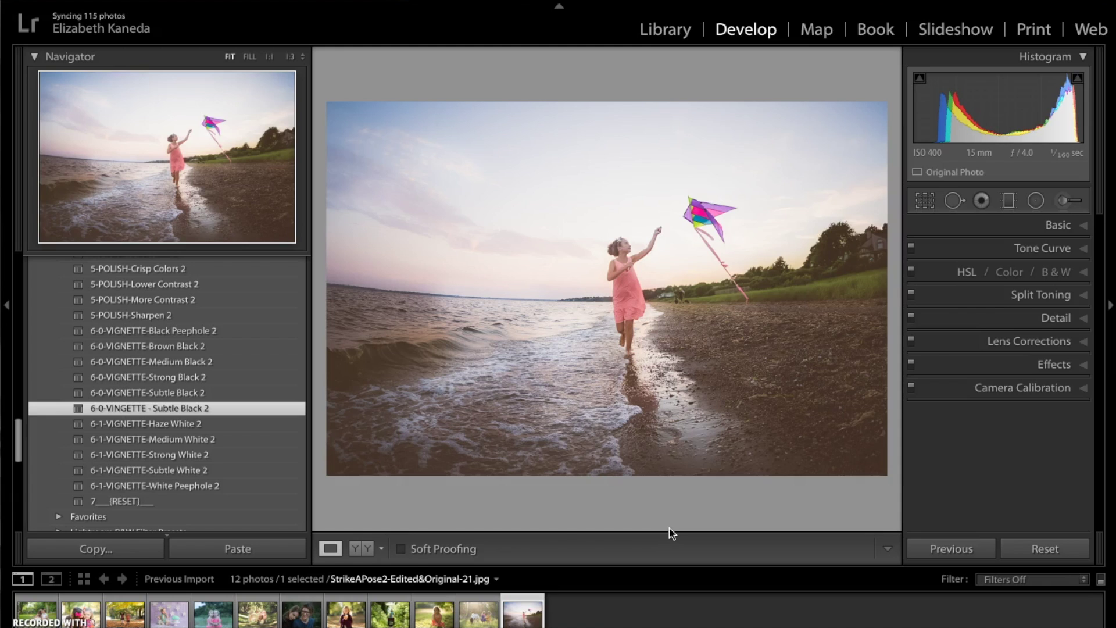
left_click(358, 548)
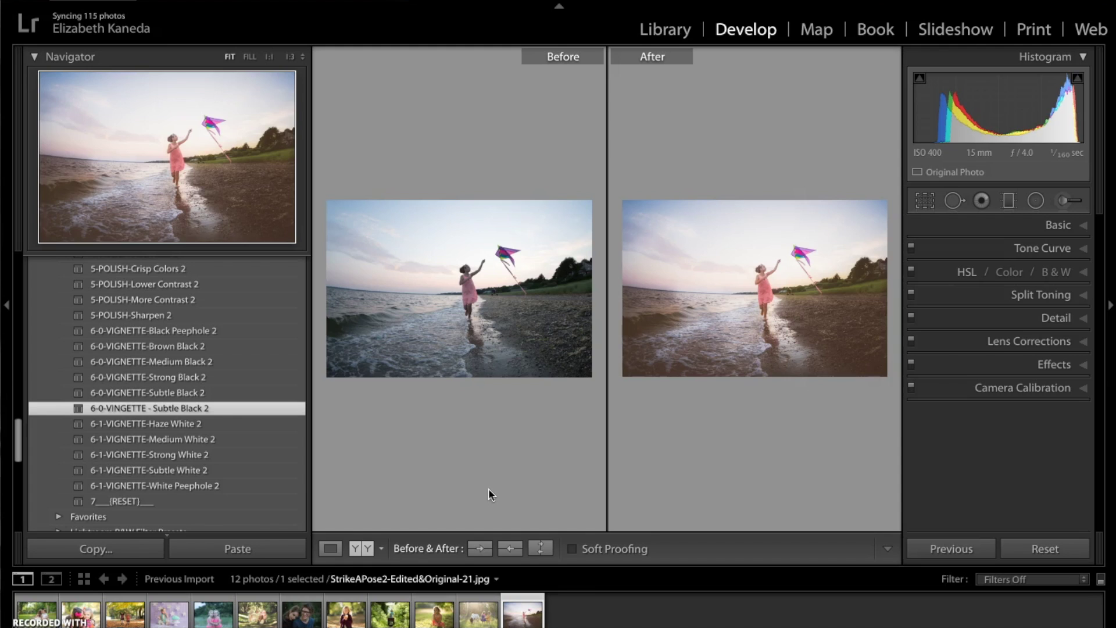
left_click(330, 548)
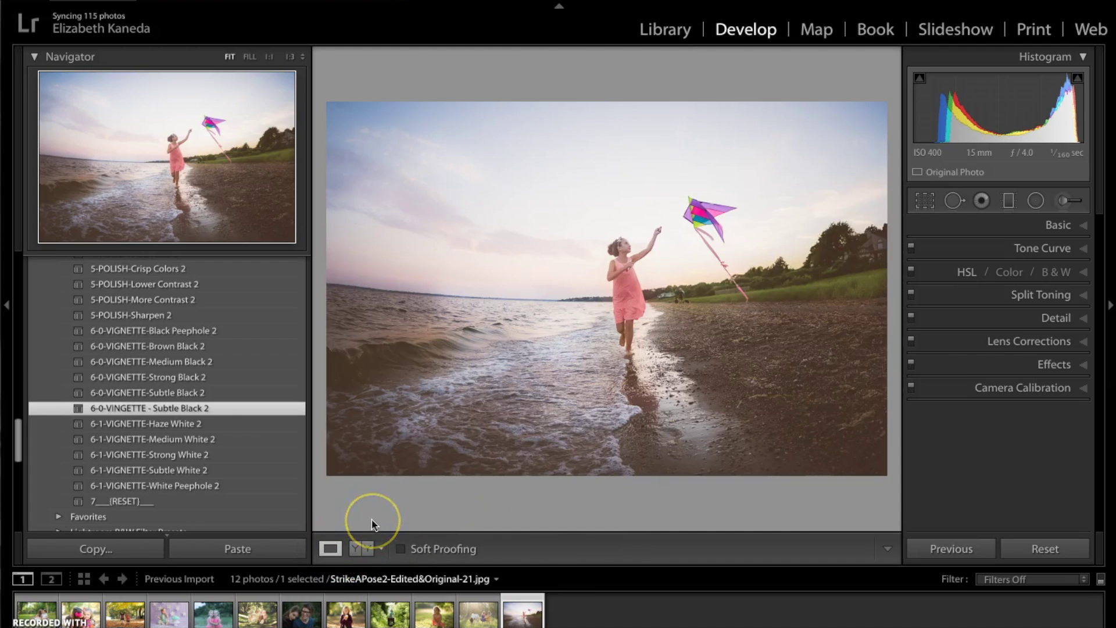
Step: Open the autumn photo of two girls, StrikeAPose2-Edited&Original-5.jpg, and apply the 3-COLORCORRECT-Reduce Greens 2 preset
left_click(29, 608)
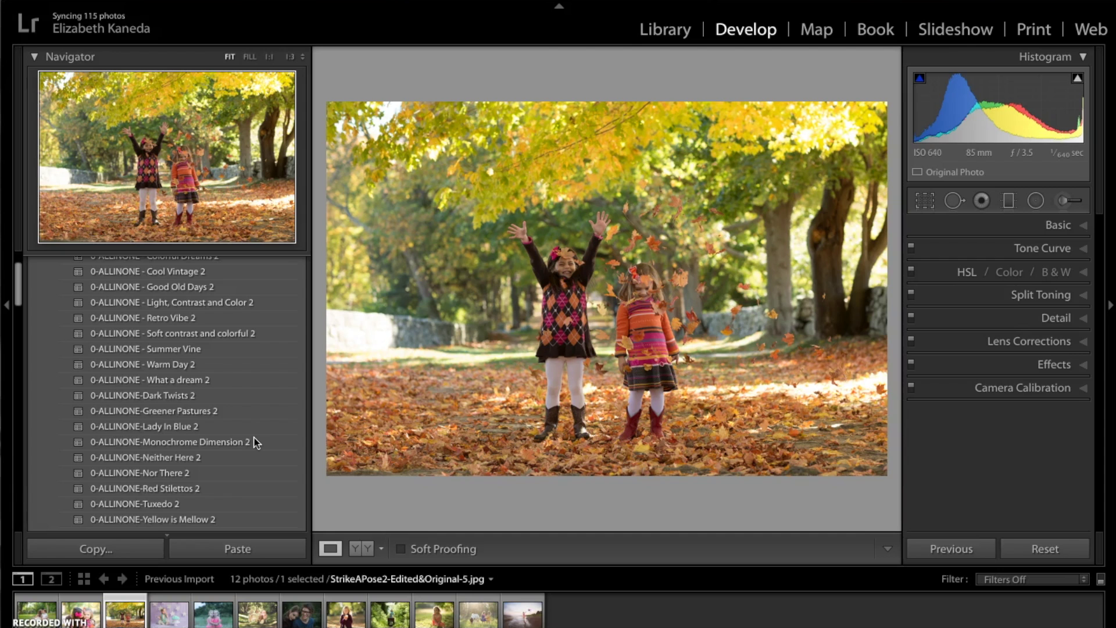
scroll(224, 428, "down", 10)
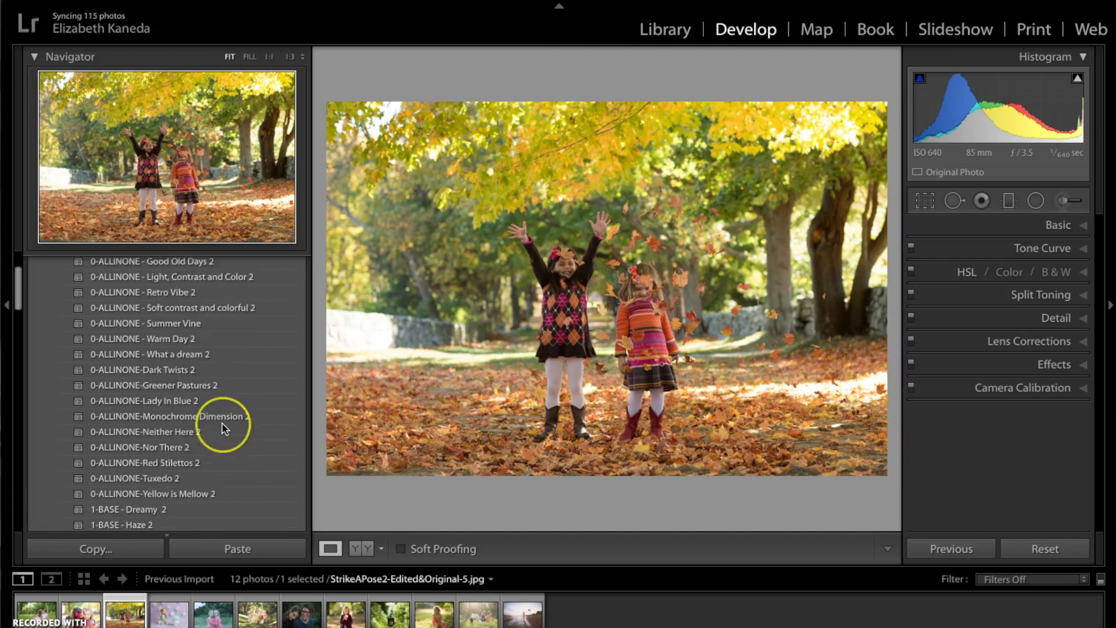
scroll(224, 429, "down", 10)
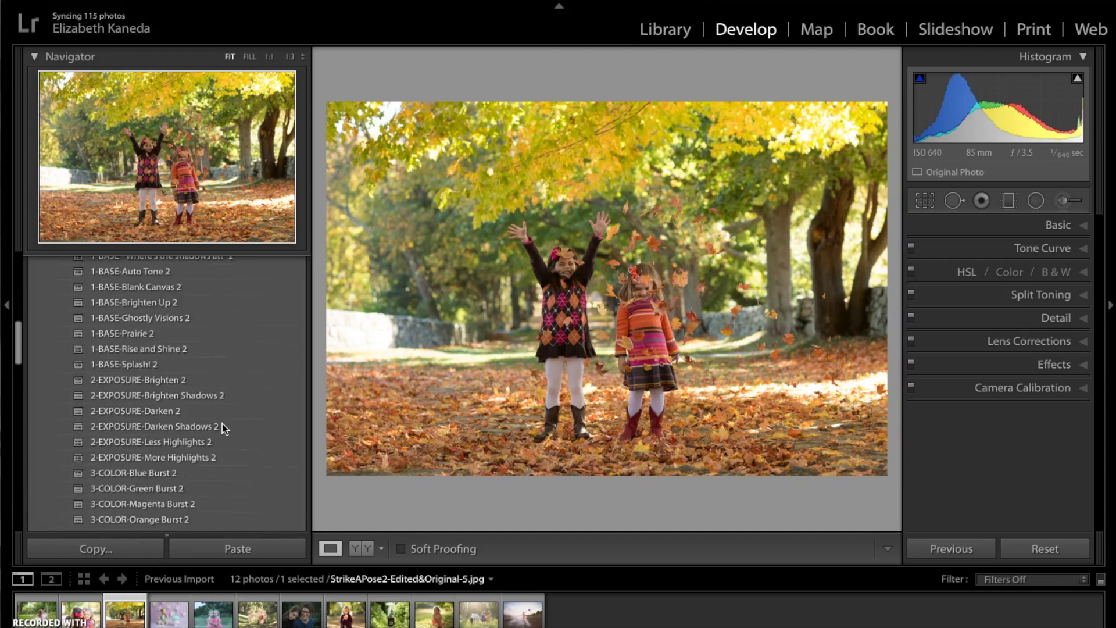
scroll(223, 430, "down", 2)
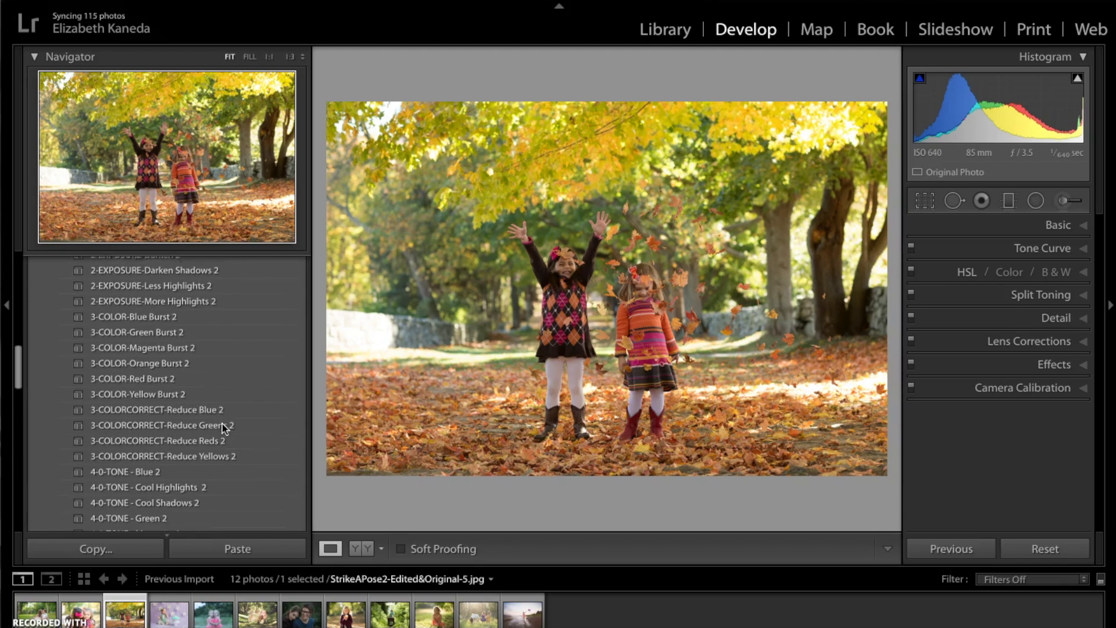
left_click(201, 428)
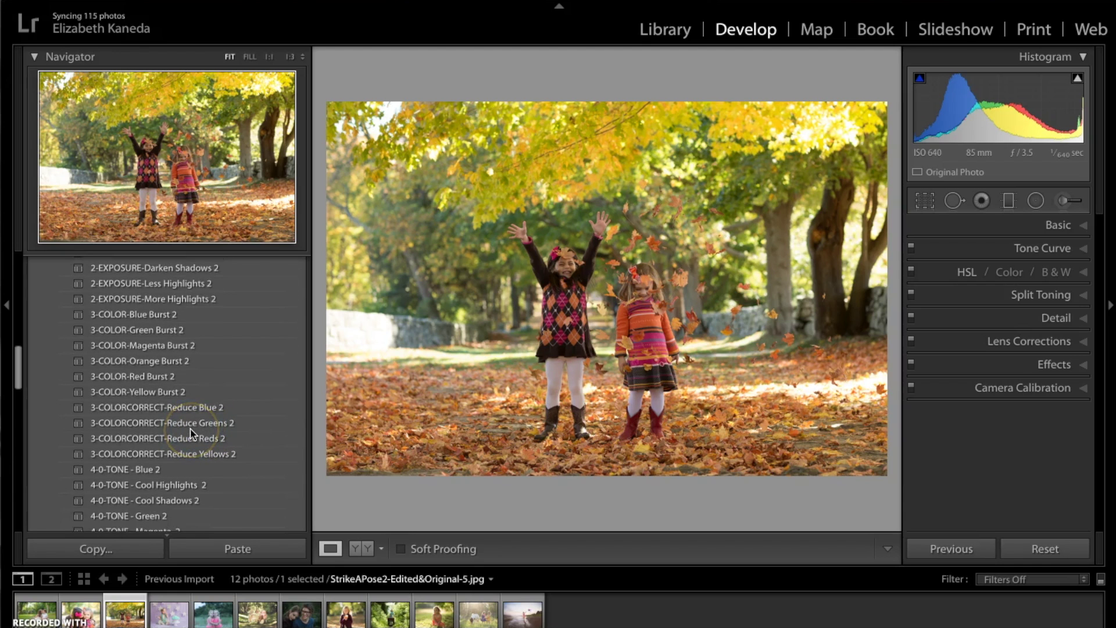
left_click(191, 429)
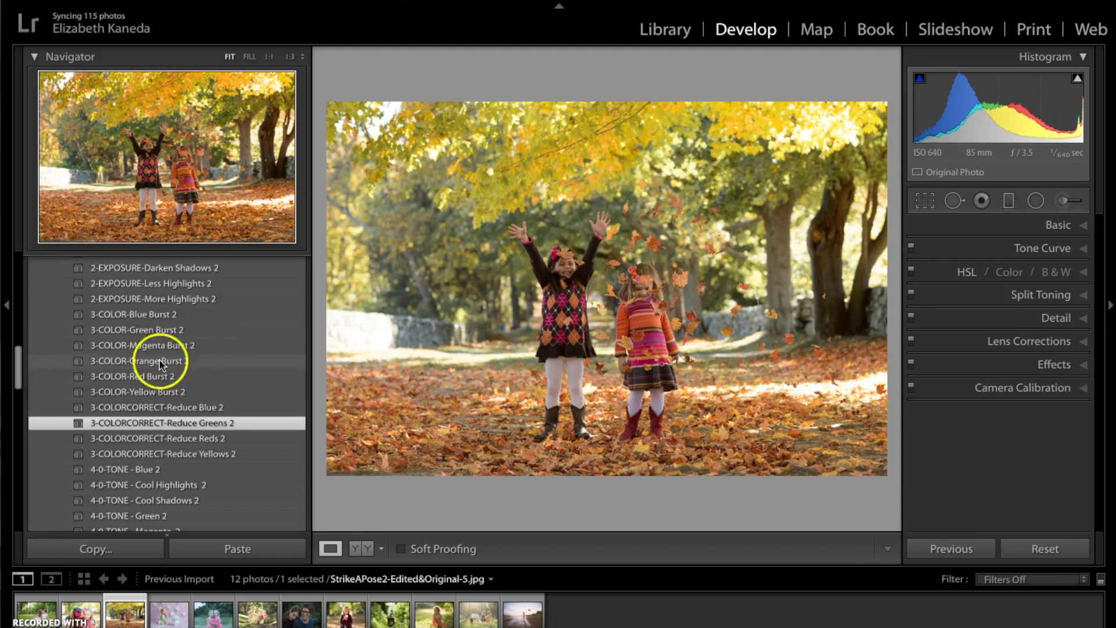
Step: Apply the 3-COLOR-Magenta Burst 2 and 4-0-TONE - Warm Highlights 2 presets, then compare the autumn photo with its original
left_click(106, 346)
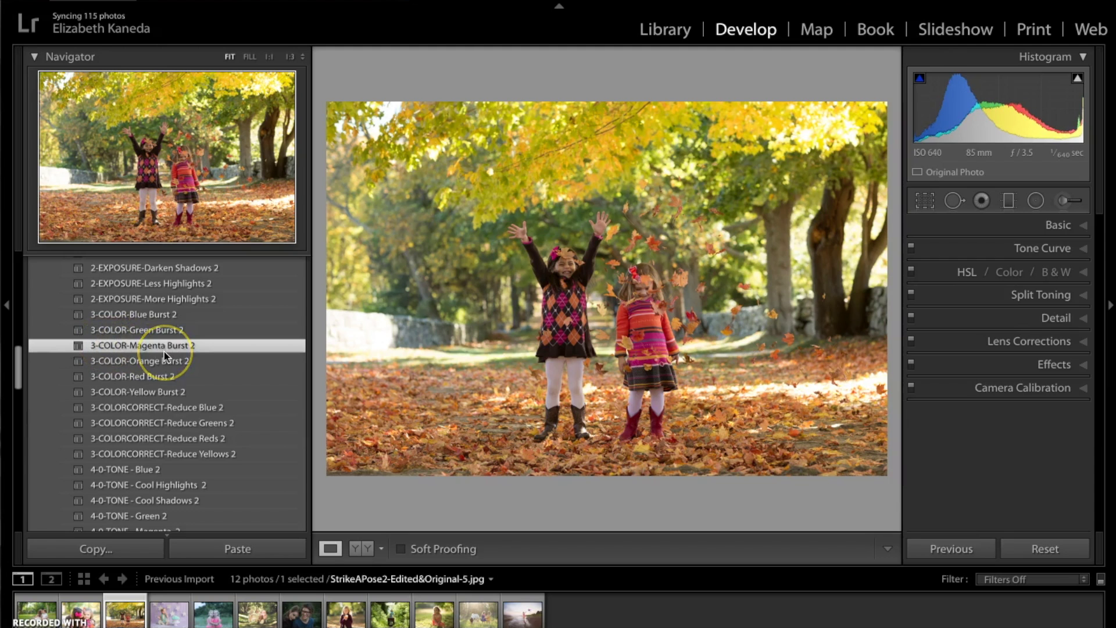
scroll(164, 355, "down", 3)
scroll(165, 355, "down", 4)
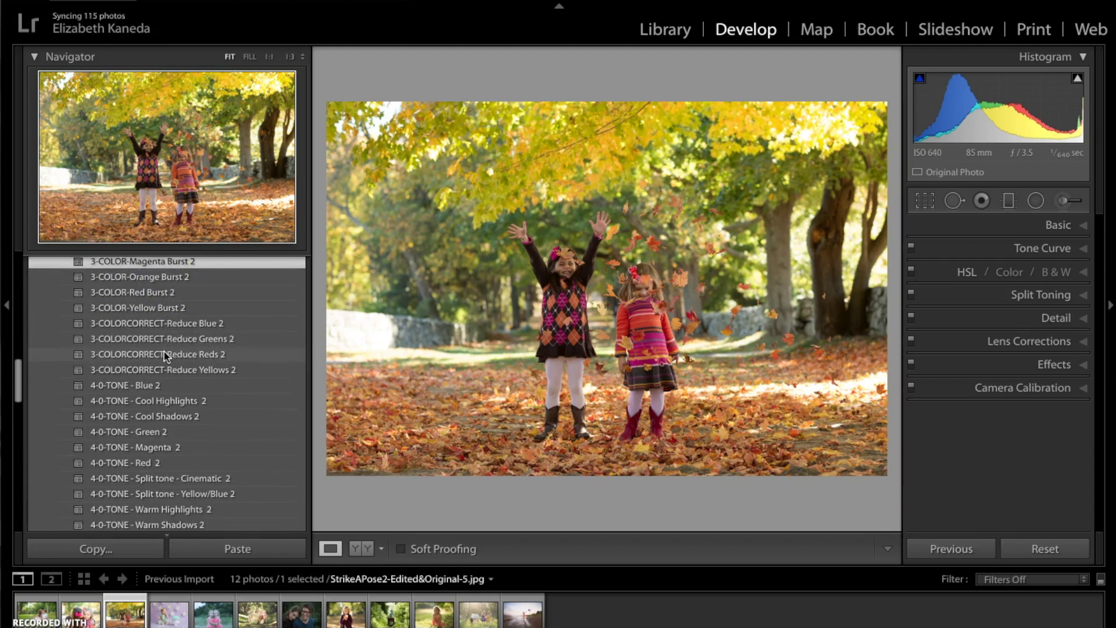
scroll(165, 355, "down", 2)
left_click(180, 426)
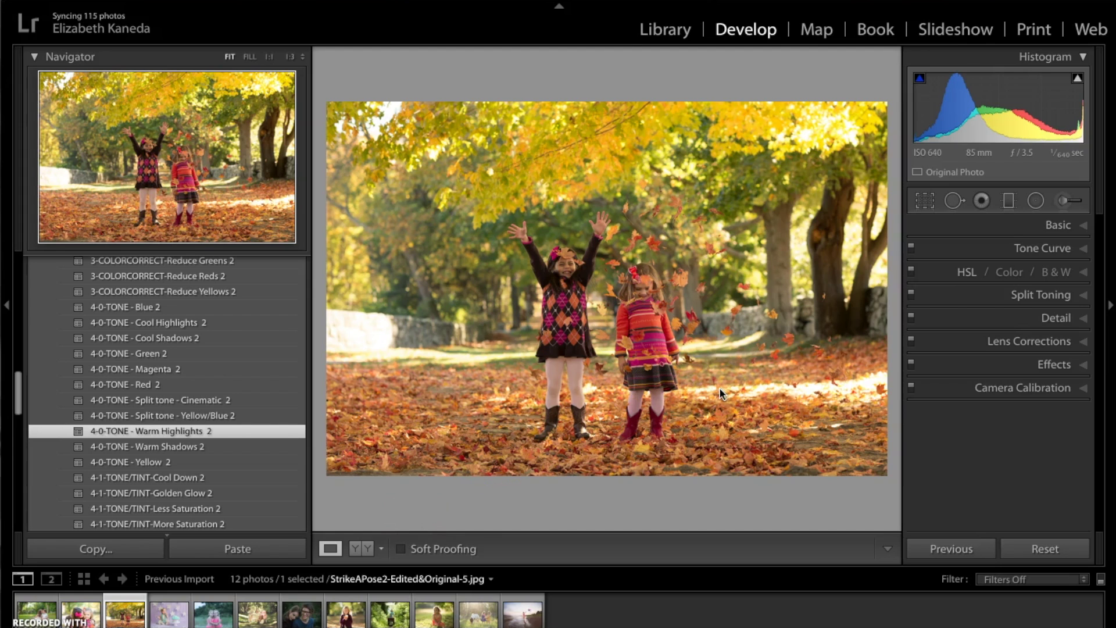
key("backslash")
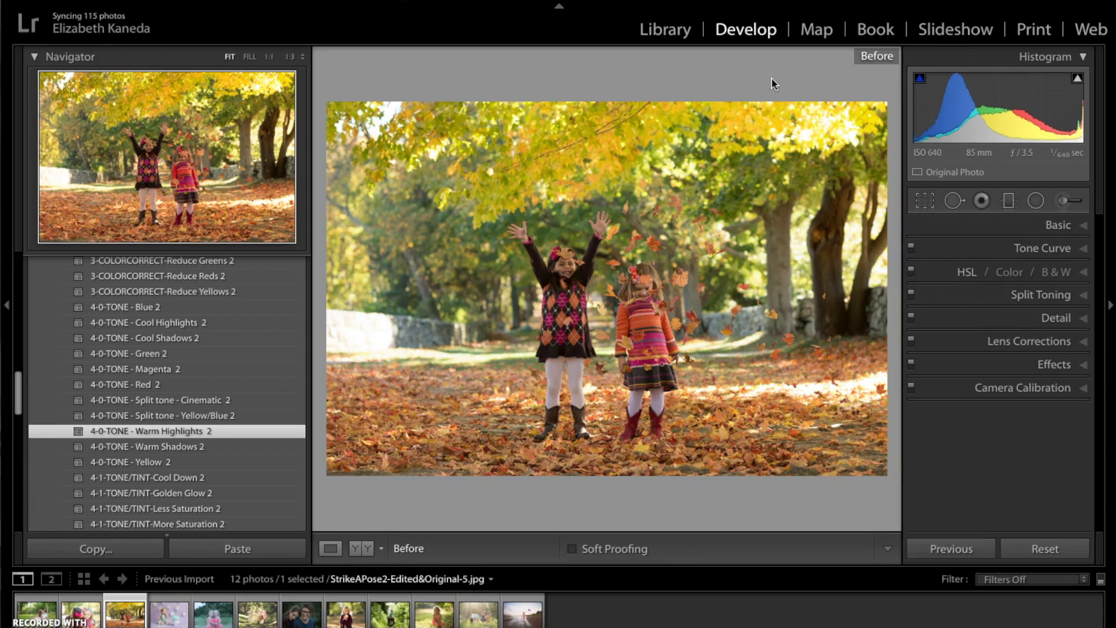
key("backslash")
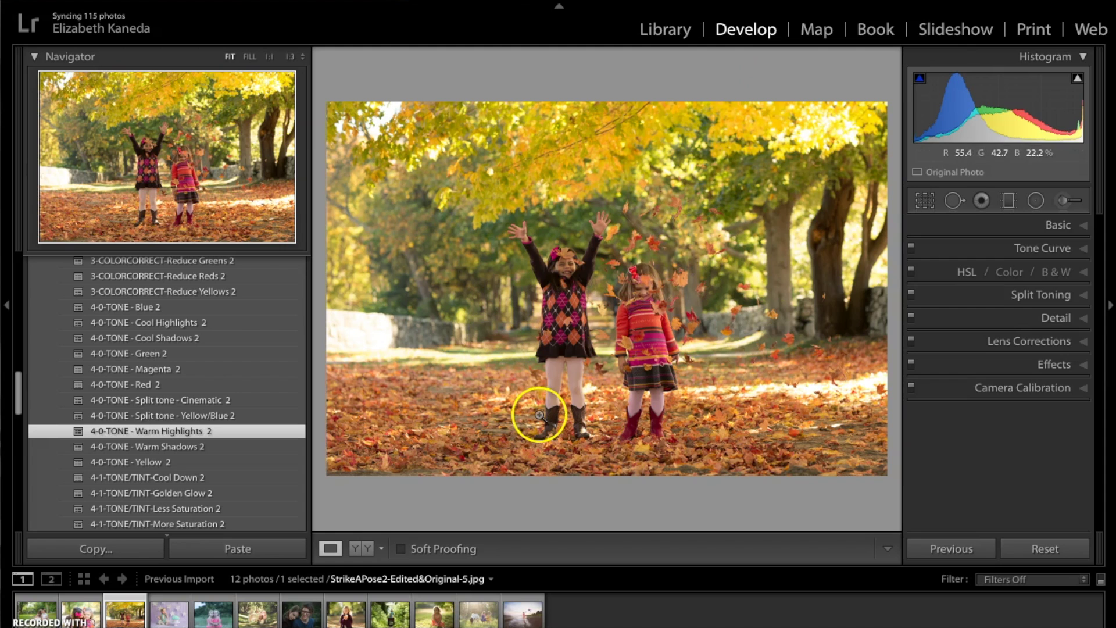
Step: Create a brush mask with the LIGHT-Brighten effect and paint it over the taller girl in the argyle outfit
left_click(1059, 203)
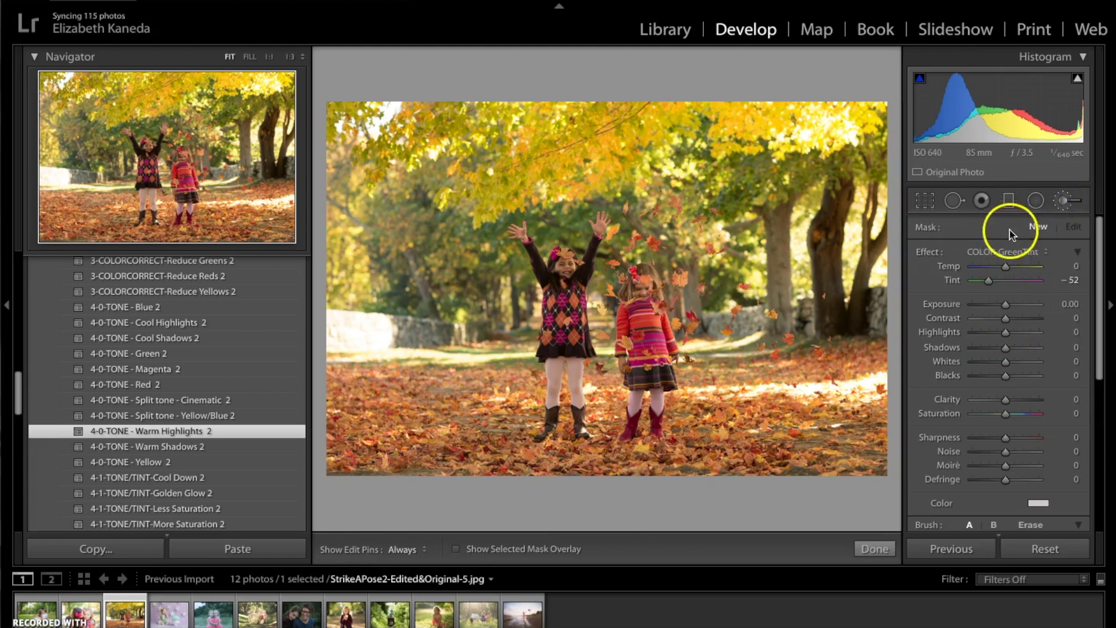
left_click(1025, 251)
scroll(1027, 252, "down", 5)
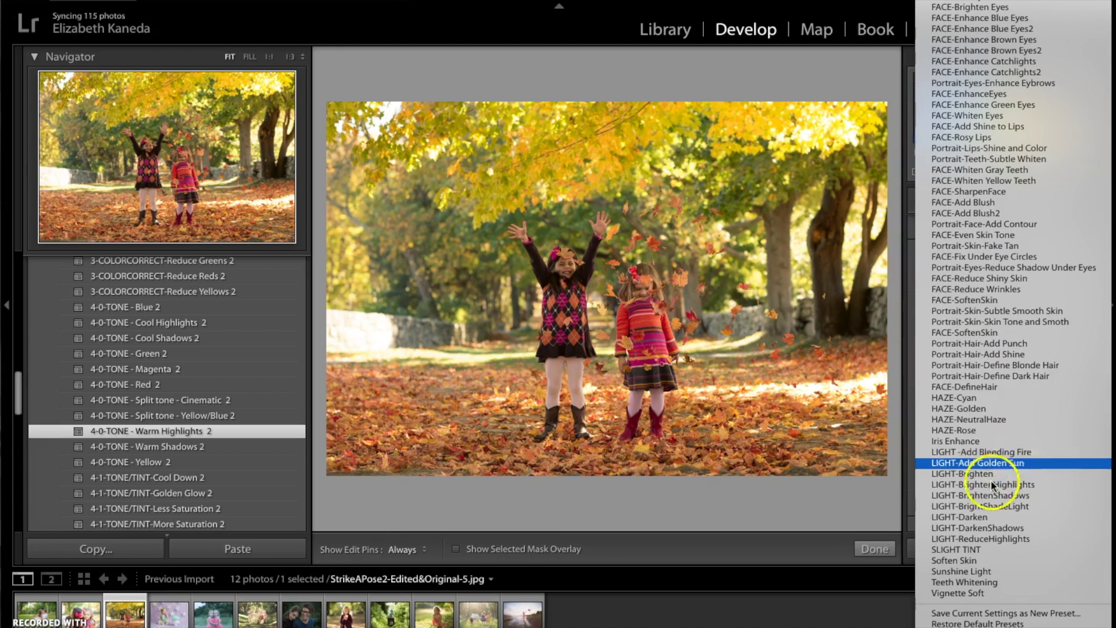
left_click(981, 474)
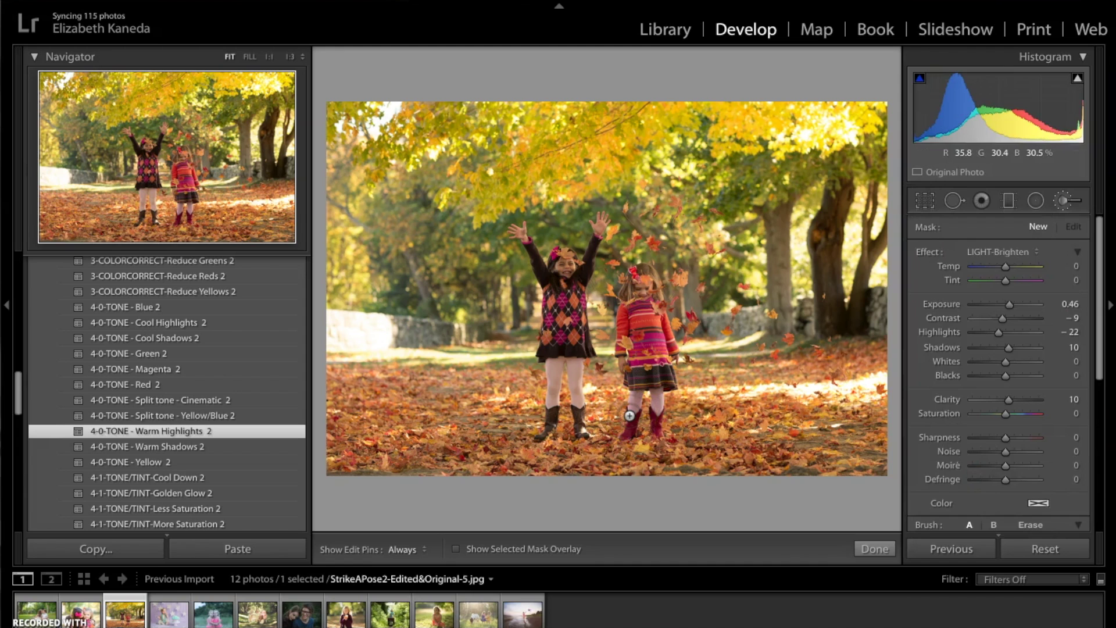
mouse_move(571, 292)
left_mouse_down()
mouse_move(522, 250)
mouse_move(564, 278)
mouse_move(581, 250)
mouse_move(561, 332)
mouse_move(567, 401)
mouse_move(576, 394)
mouse_move(549, 296)
mouse_move(570, 358)
mouse_move(597, 236)
left_mouse_up()
mouse_move(583, 414)
left_mouse_down()
mouse_move(565, 424)
mouse_move(603, 397)
left_mouse_up()
Step: Brush the LIGHT-Brighten effect over the smaller girl in the striped outfit and hide the edit pins
mouse_move(641, 288)
left_mouse_down()
mouse_move(623, 285)
mouse_move(669, 341)
mouse_move(614, 349)
mouse_move(676, 397)
mouse_move(639, 363)
mouse_move(635, 442)
left_mouse_up()
left_click_drag(643, 330, 642, 320)
key("h")
Step: Brush more of the LIGHT-Brighten effect over the taller girl in the argyle dress, then show the edit pins again
key("h")
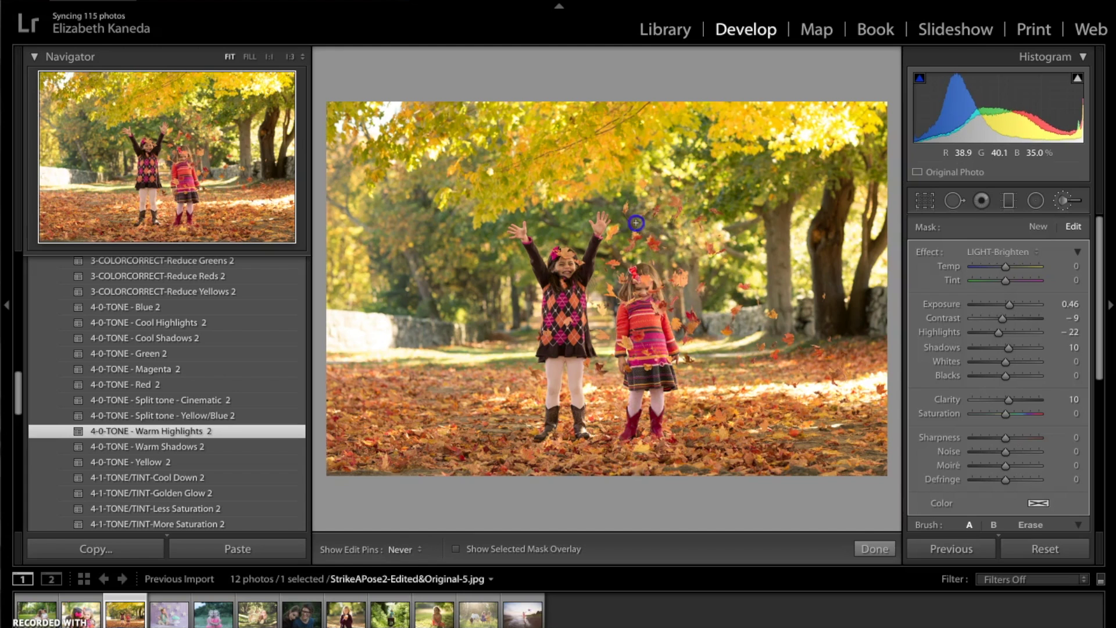
key("h")
key("h")
key("h")
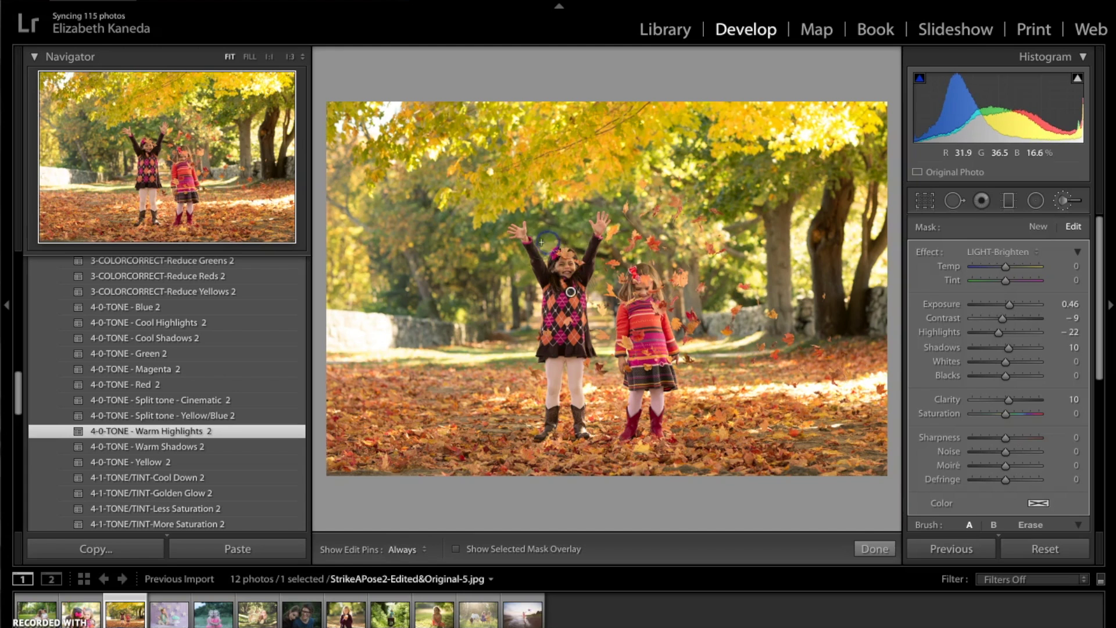
left_click(581, 325)
key("h")
key("h")
key("h")
key("h")
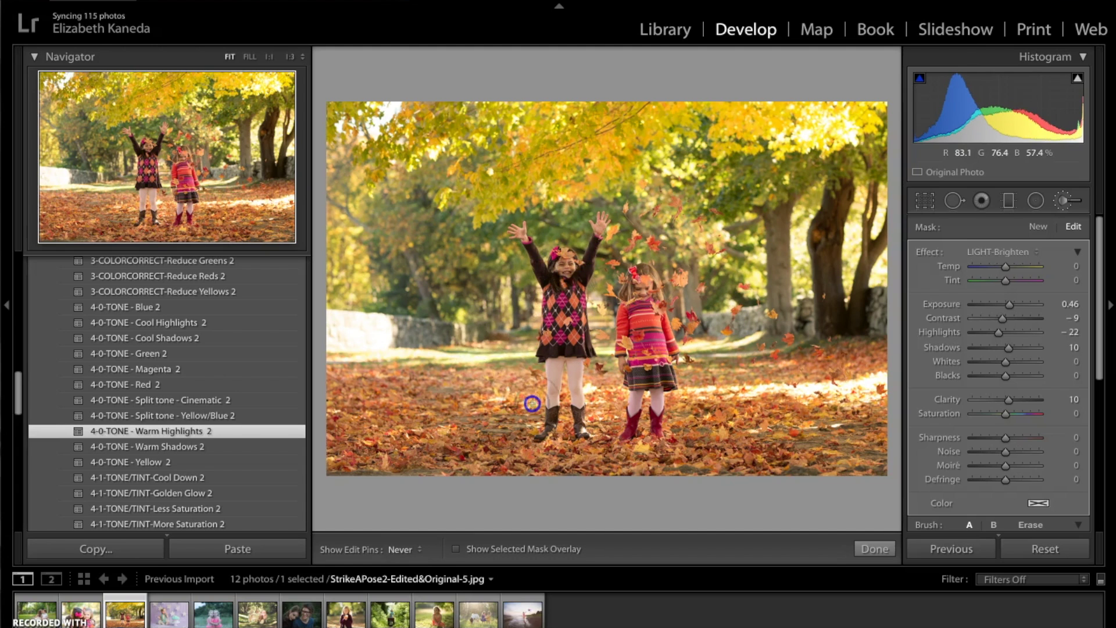
key("h")
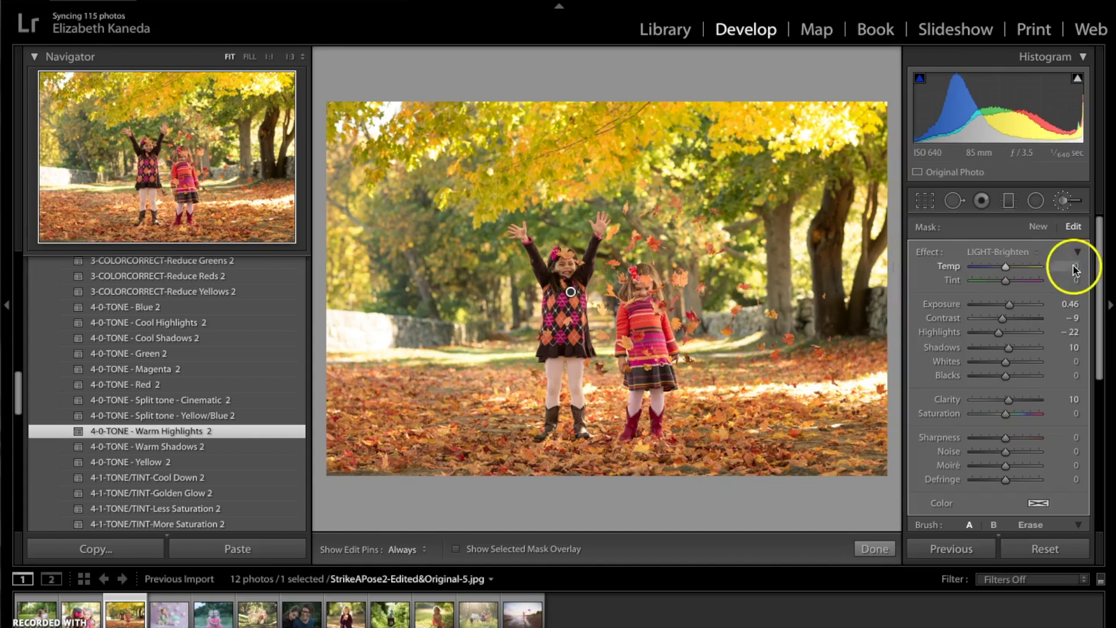
Step: Create a second LIGHT-Brighten brush mask and paint it over the taller girl's face and raised hands
left_click(1039, 227)
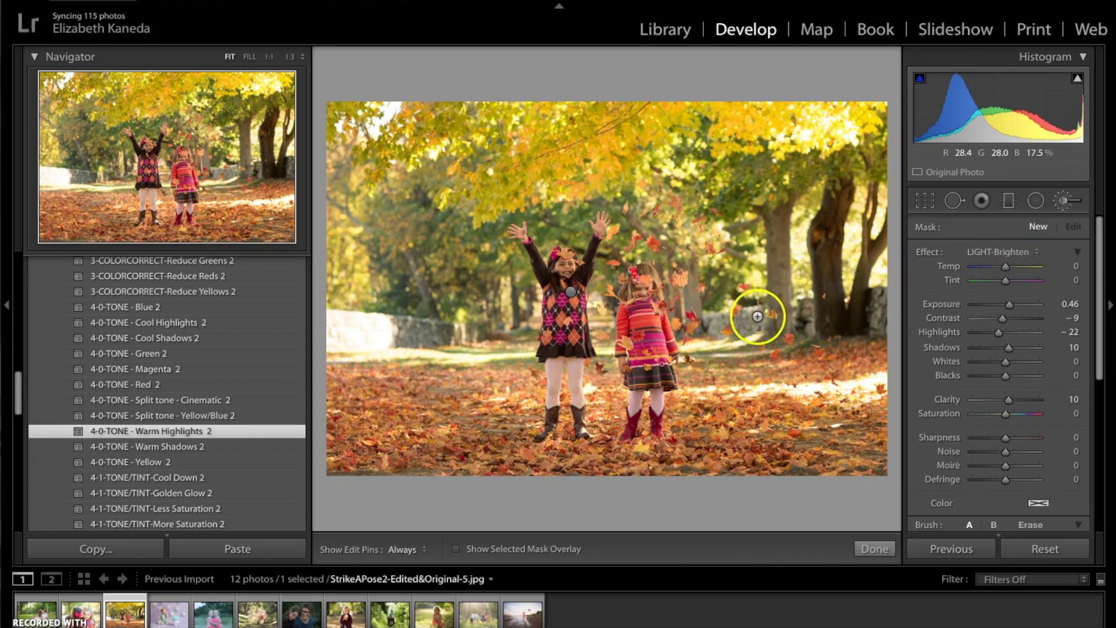
key("h")
left_click(565, 266)
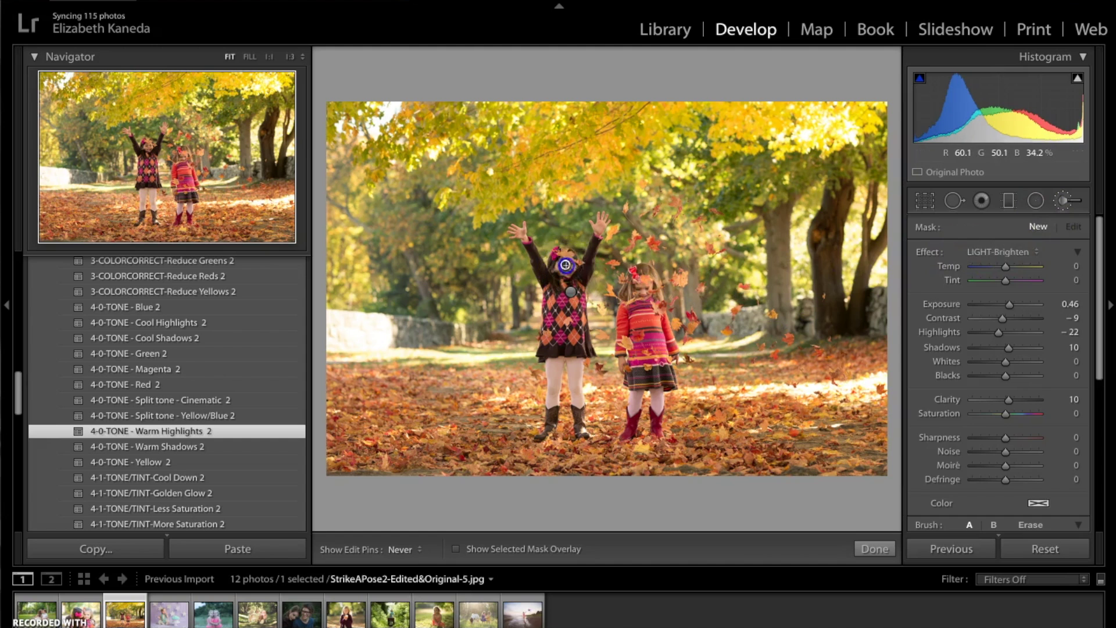
left_click_drag(564, 273, 565, 272)
left_click_drag(522, 232, 525, 234)
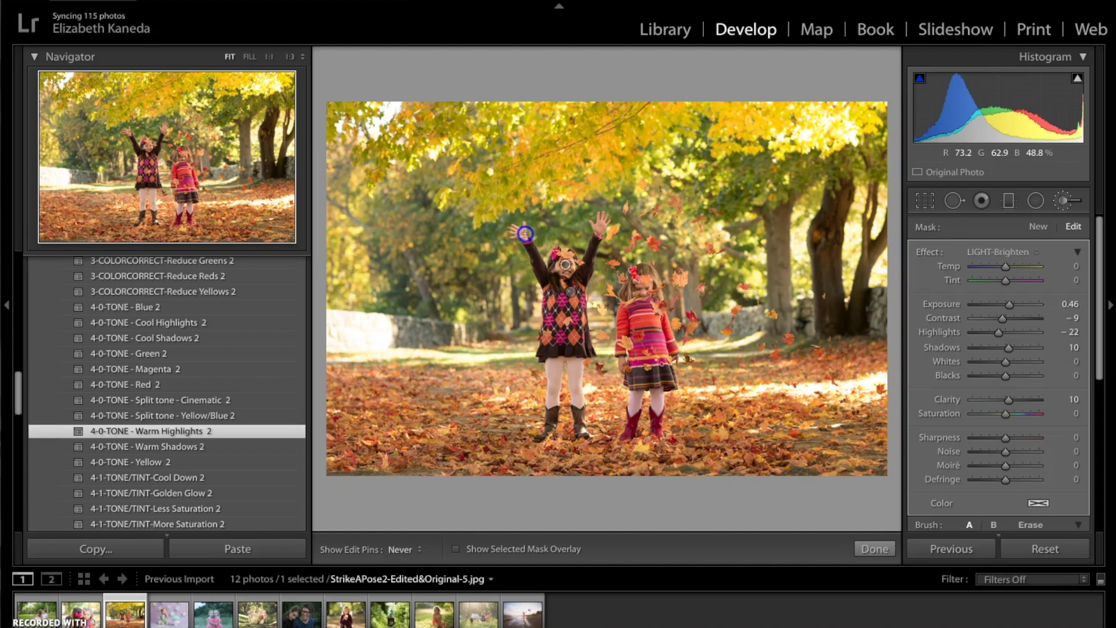
left_click_drag(595, 223, 592, 222)
key("h")
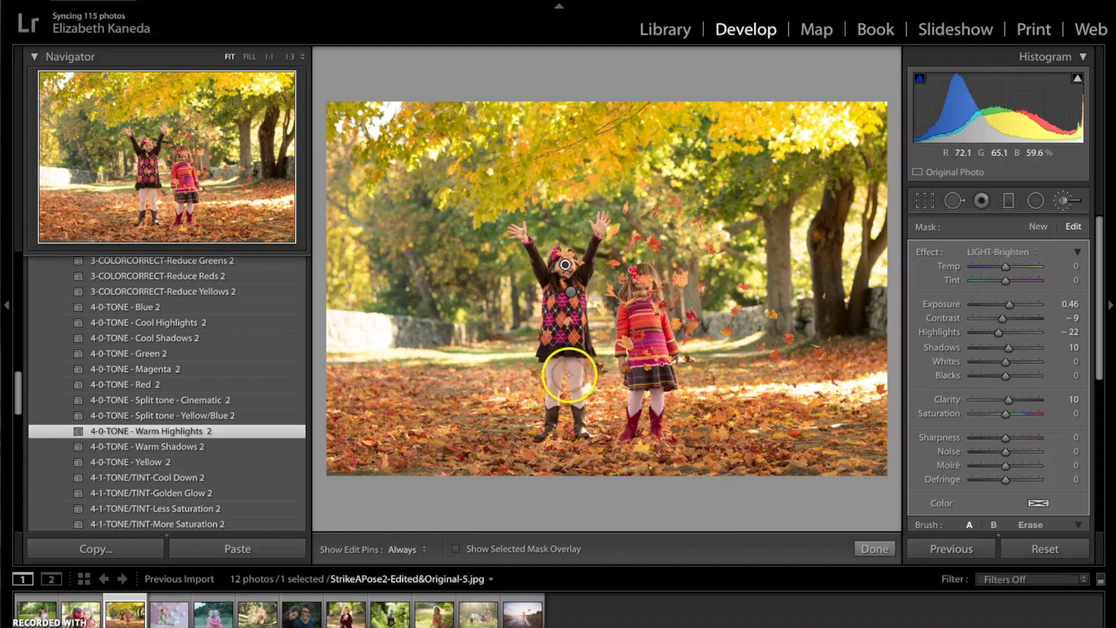
Step: Extend the second LIGHT-Brighten mask over the taller girl's legs and boots, leaving the edit pins shown
key("h")
key("h")
key("h")
key("h")
key("h")
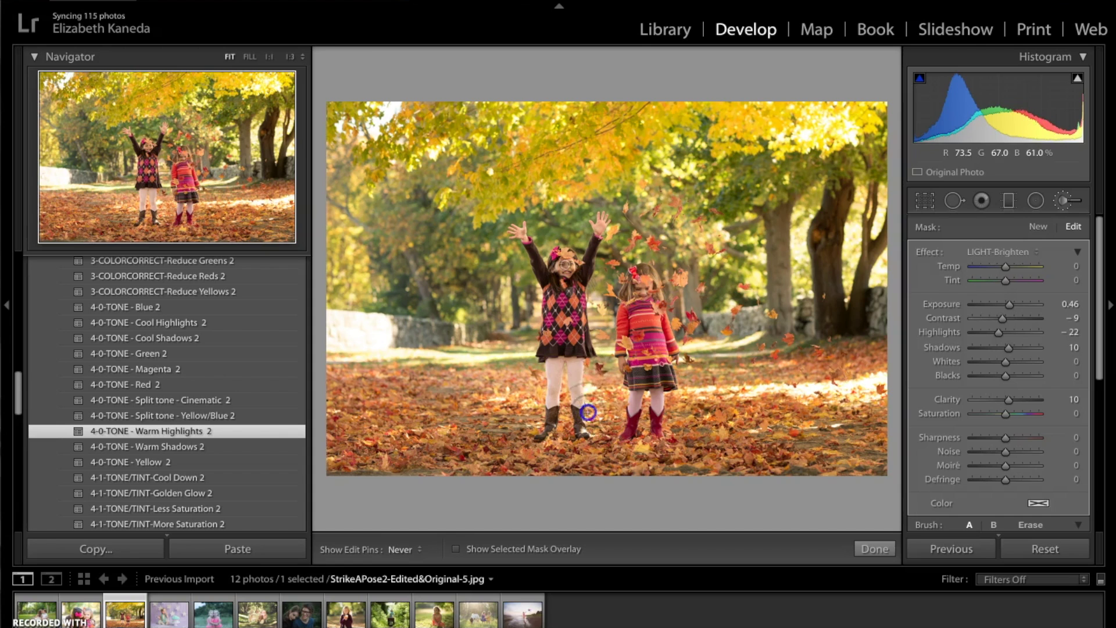
key("h")
key("h")
key("h")
key("h")
key("h")
key("h")
key("h")
key("h")
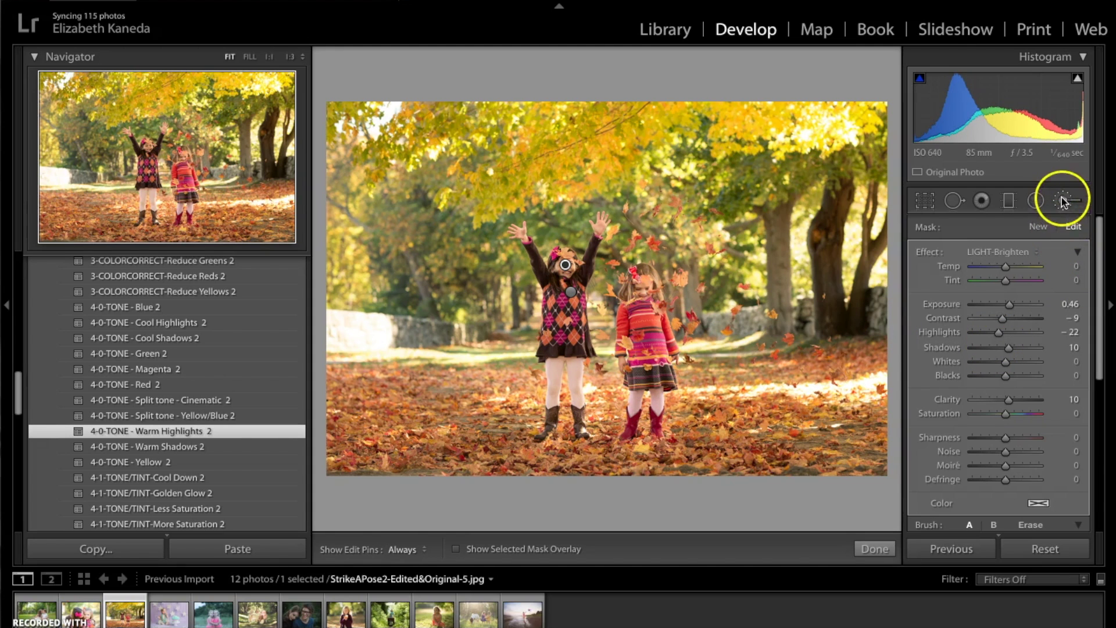
Step: Add a third LIGHT-Brighten brush mask, paint it over both girls including their legs, and close the adjustment brush
left_click(1038, 227)
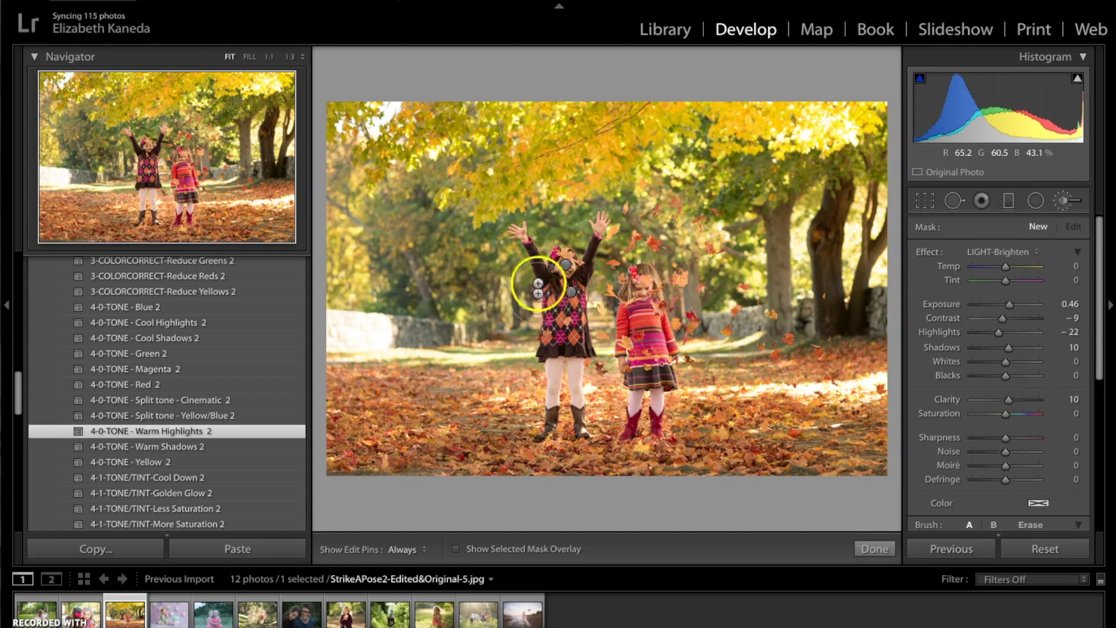
key("h")
left_click_drag(680, 359, 652, 426)
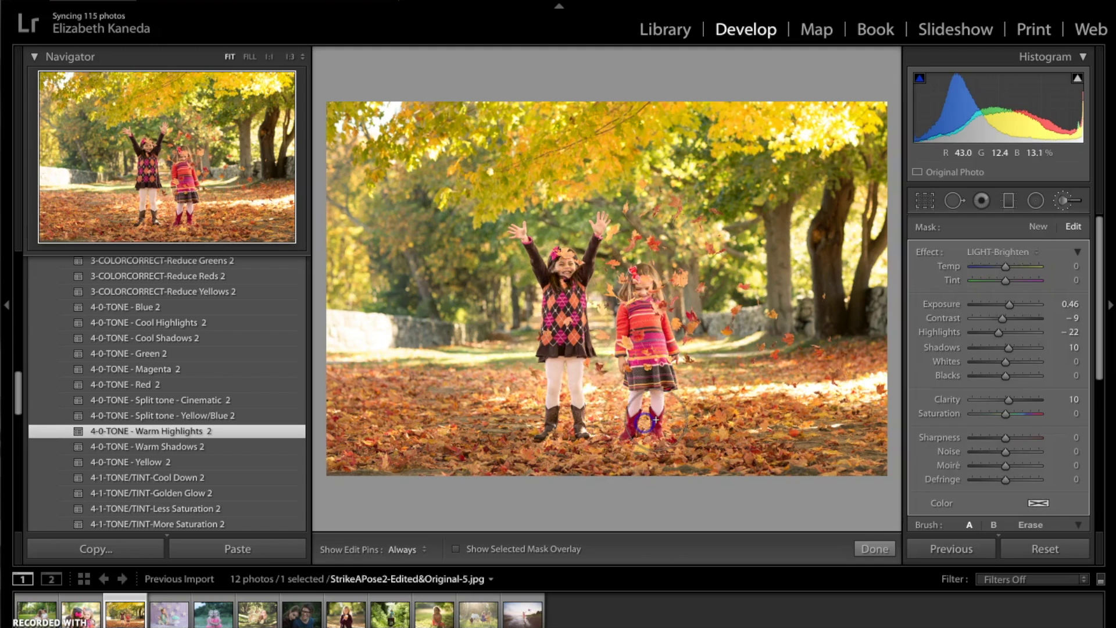
mouse_move(547, 392)
left_mouse_down()
mouse_move(573, 381)
mouse_move(560, 373)
left_mouse_up()
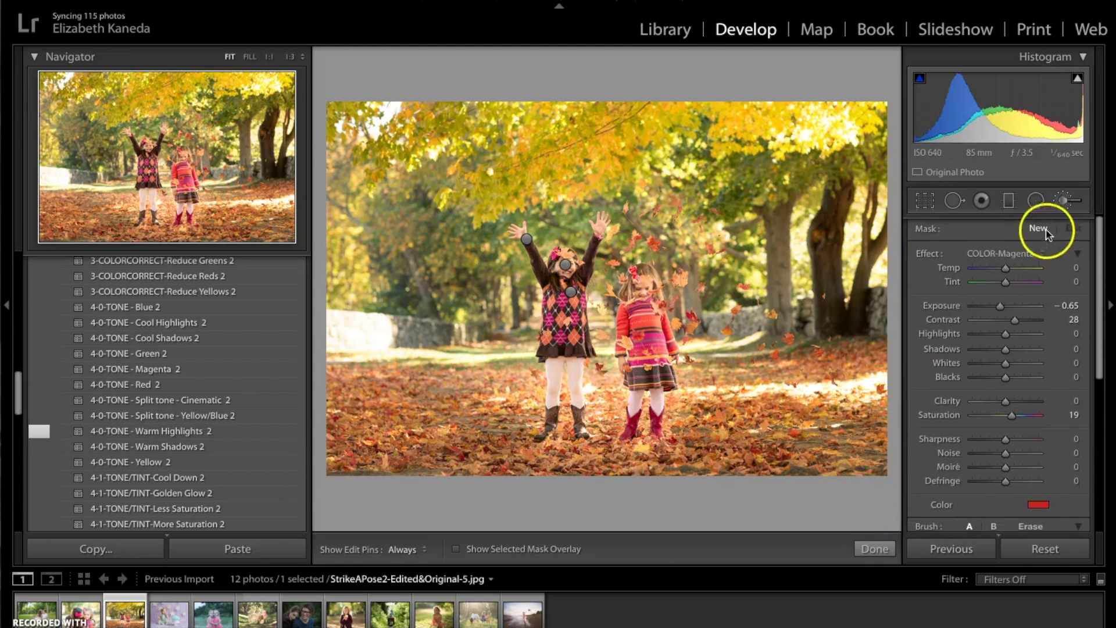
left_click(1071, 207)
left_click(1071, 207)
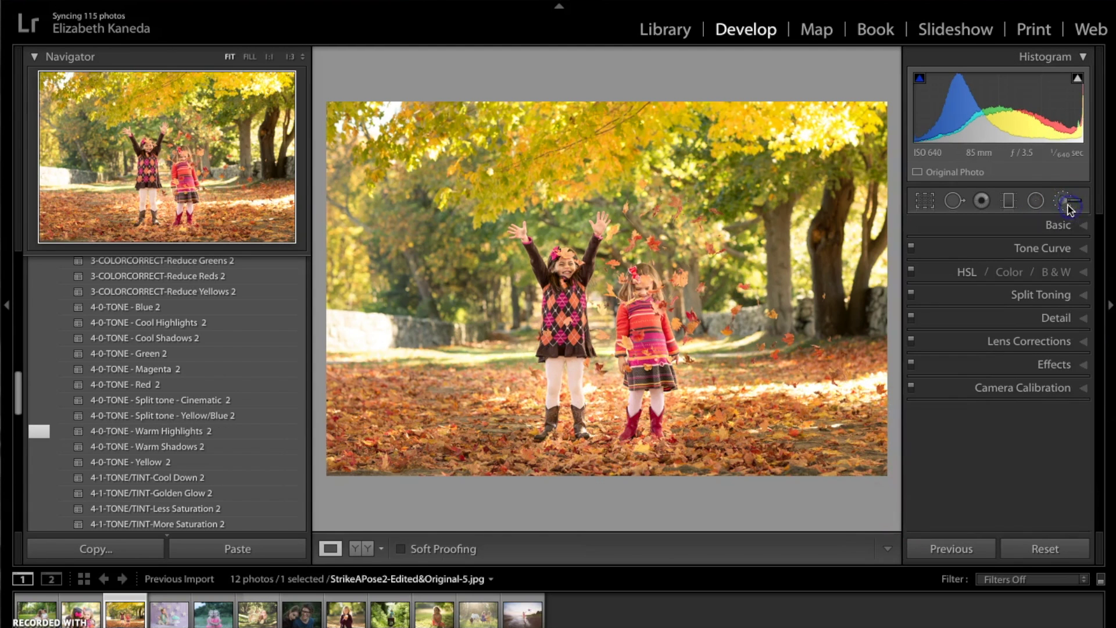
Step: Set up a new adjustment brush with the COLOR-Magenta effect and a brush density of 21
left_click(1081, 204)
left_click(1017, 242)
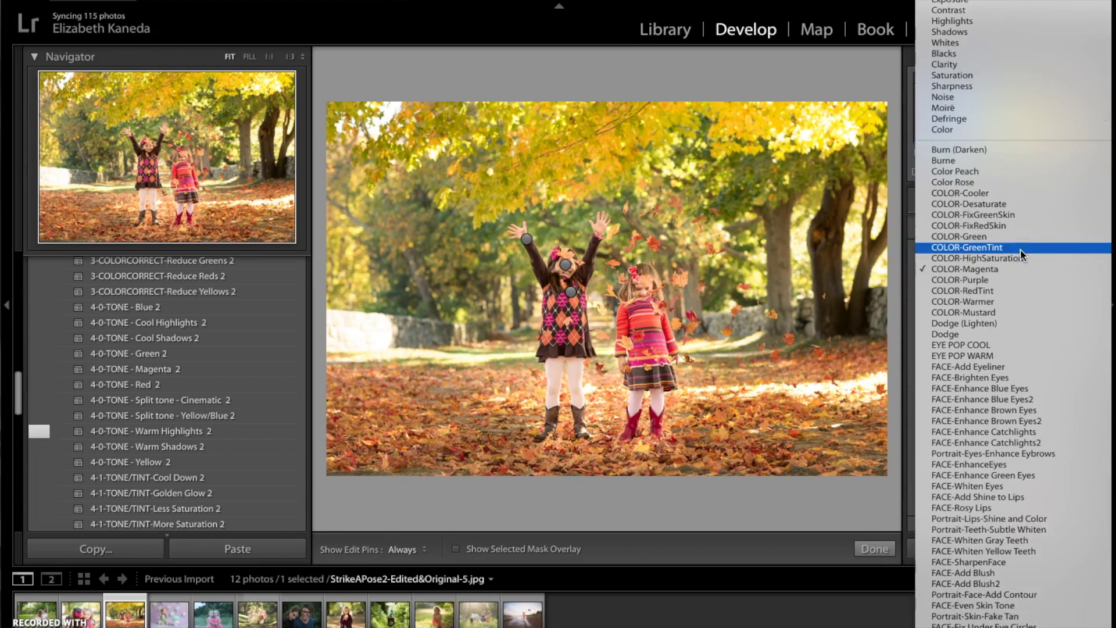
left_click(990, 271)
left_click(1014, 473)
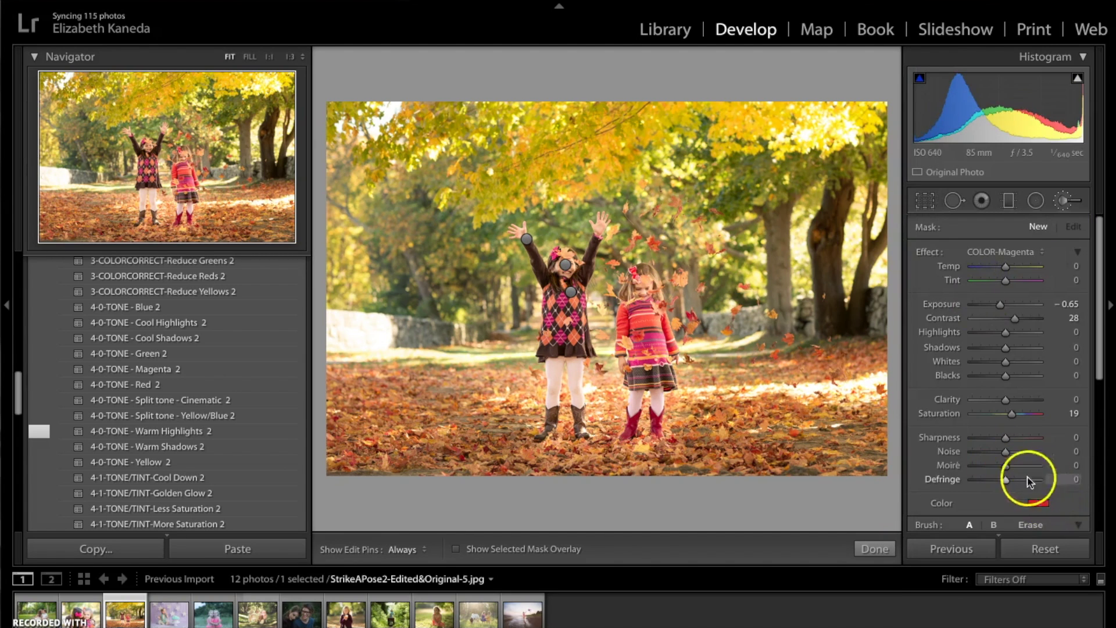
scroll(1021, 477, "down", 3)
scroll(1020, 477, "down", 1)
left_click(939, 479)
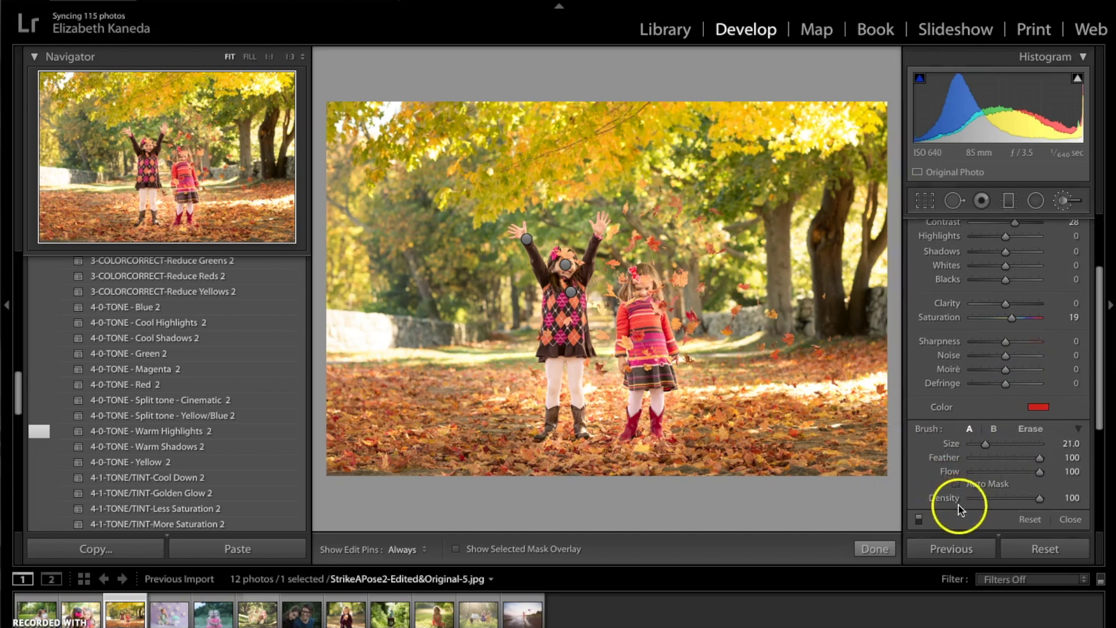
left_click(1056, 500)
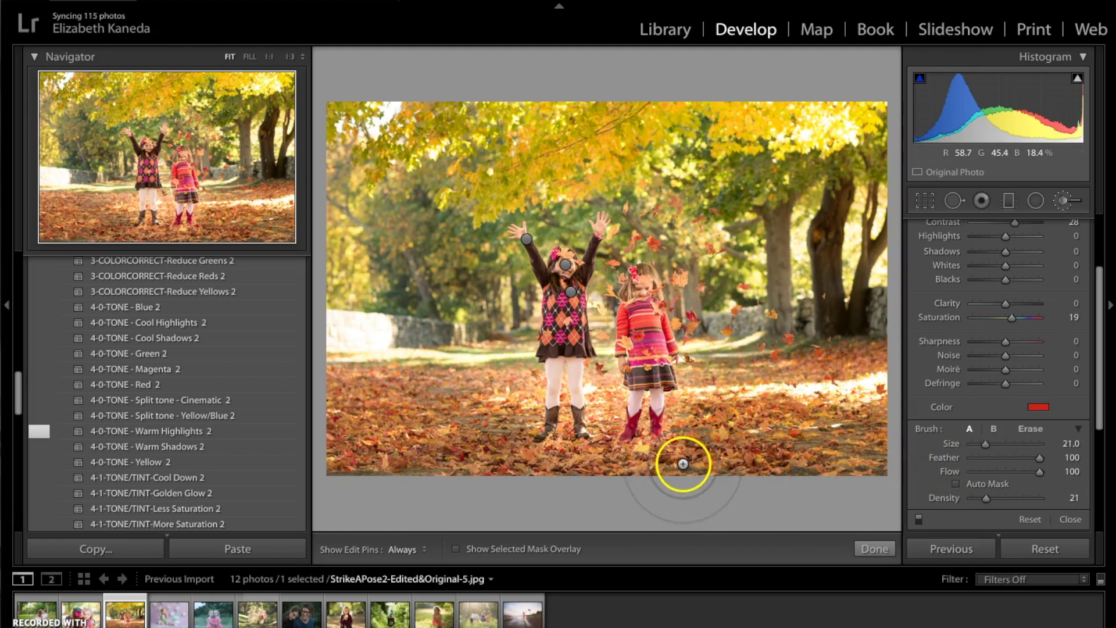
Step: Paint the COLOR-Magenta effect over the fallen leaves across the ground, reducing the brush size to 13
mouse_move(392, 432)
left_mouse_down()
mouse_move(373, 410)
mouse_move(384, 389)
left_mouse_up()
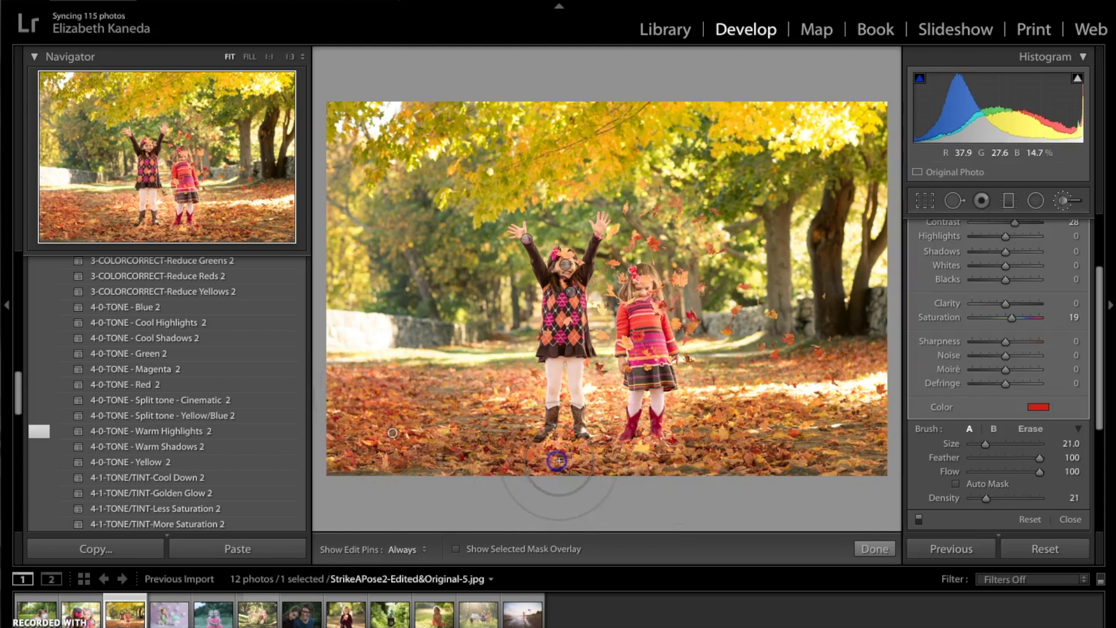
left_click_drag(752, 386, 838, 377)
scroll(838, 377, "down", 1)
left_click(424, 456)
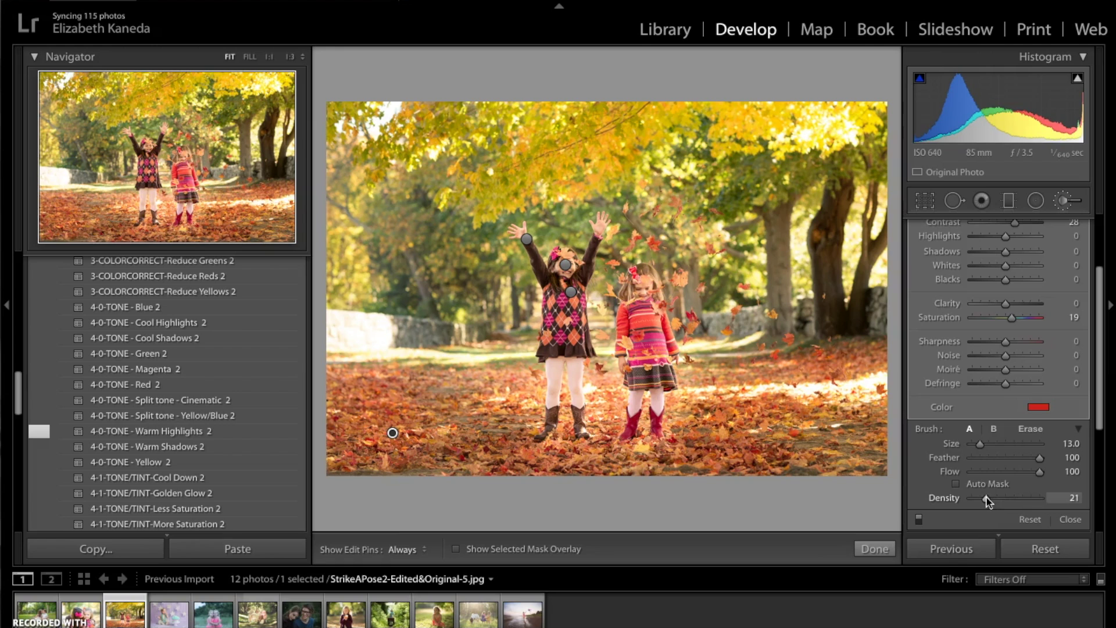
Step: Lower the brush density to 14, paint the COLOR-Magenta effect over the tree foliage, and close the adjustment brush
key("h")
key("h")
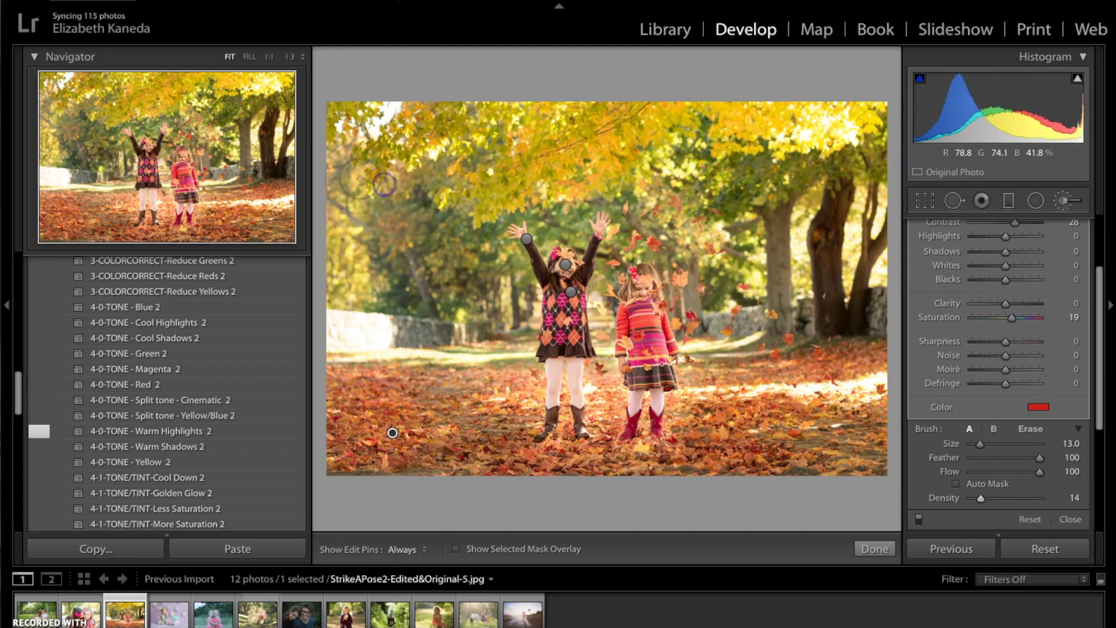
key("h")
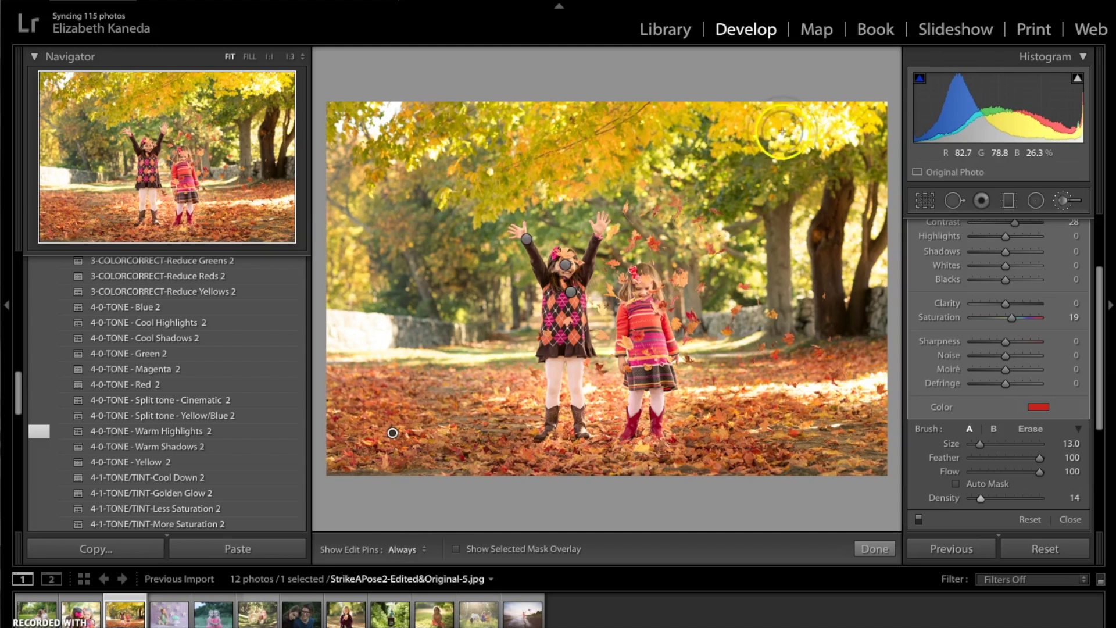
left_click_drag(790, 128, 830, 126)
left_click_drag(750, 164, 746, 173)
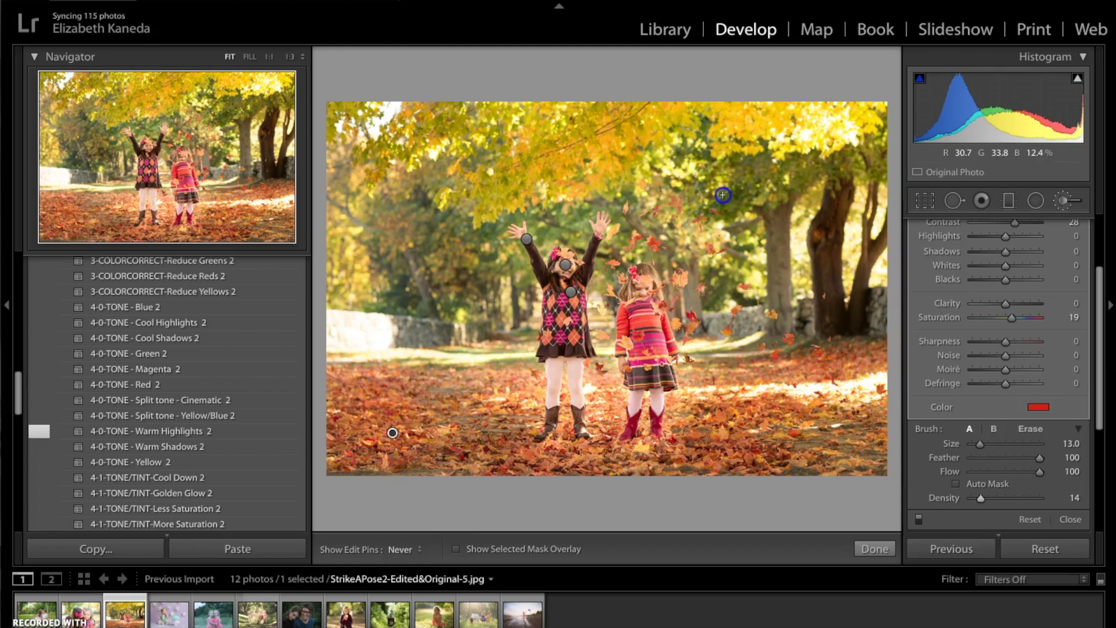
key("h")
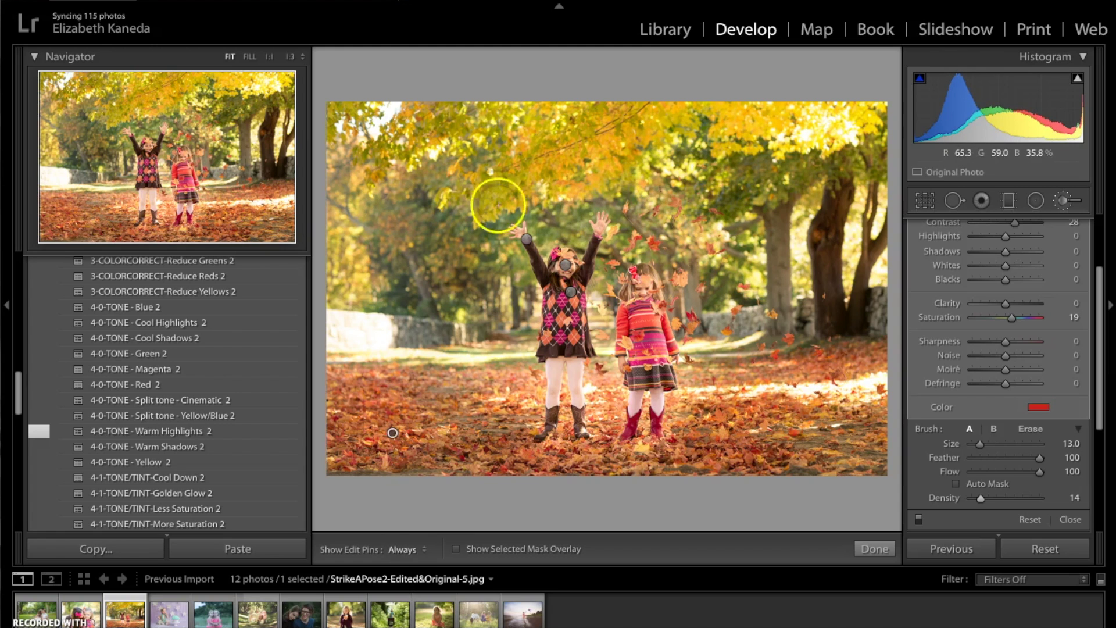
key("h")
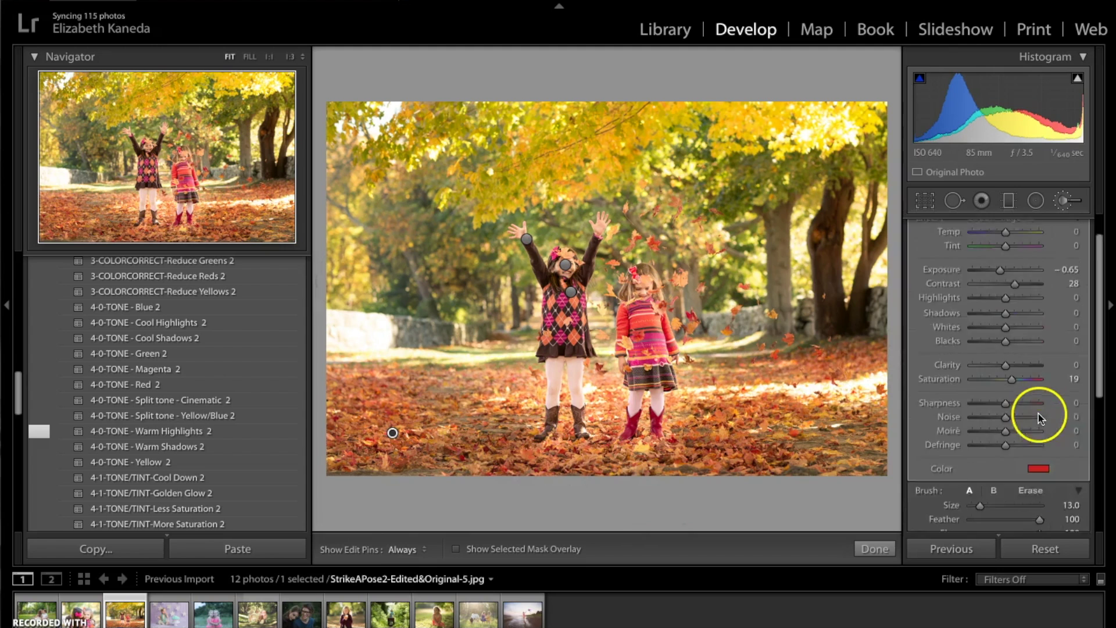
left_click(1062, 199)
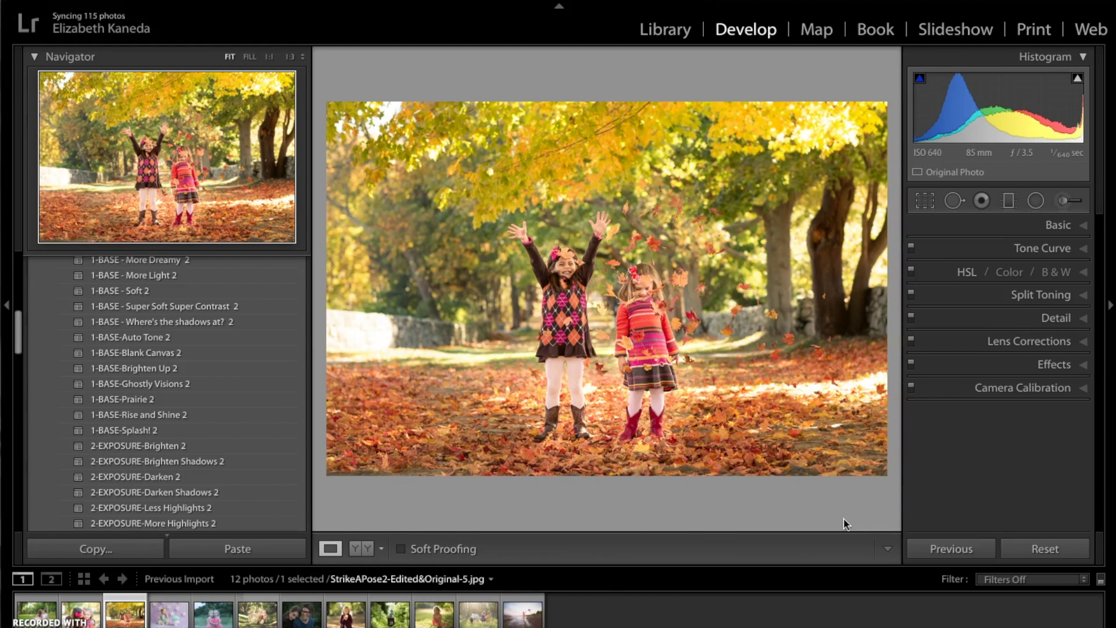
Step: Find the vignette presets and apply 6-0-VIGNETTE-Medium Black 2 to the autumn photo
scroll(219, 465, "up", 2)
scroll(218, 468, "down", 5)
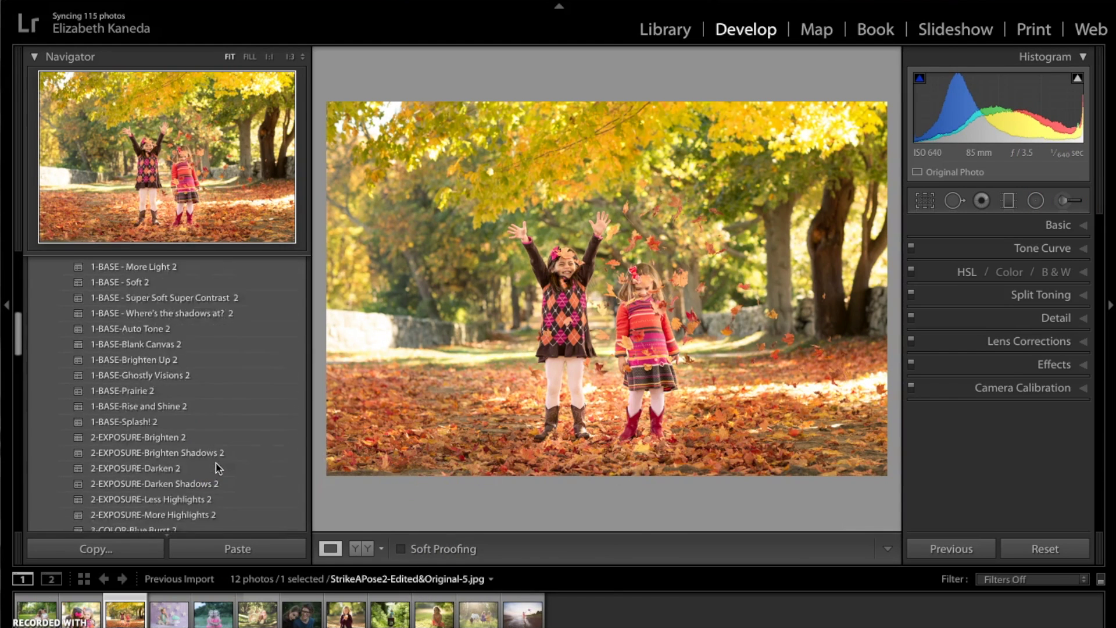
scroll(219, 468, "down", 8)
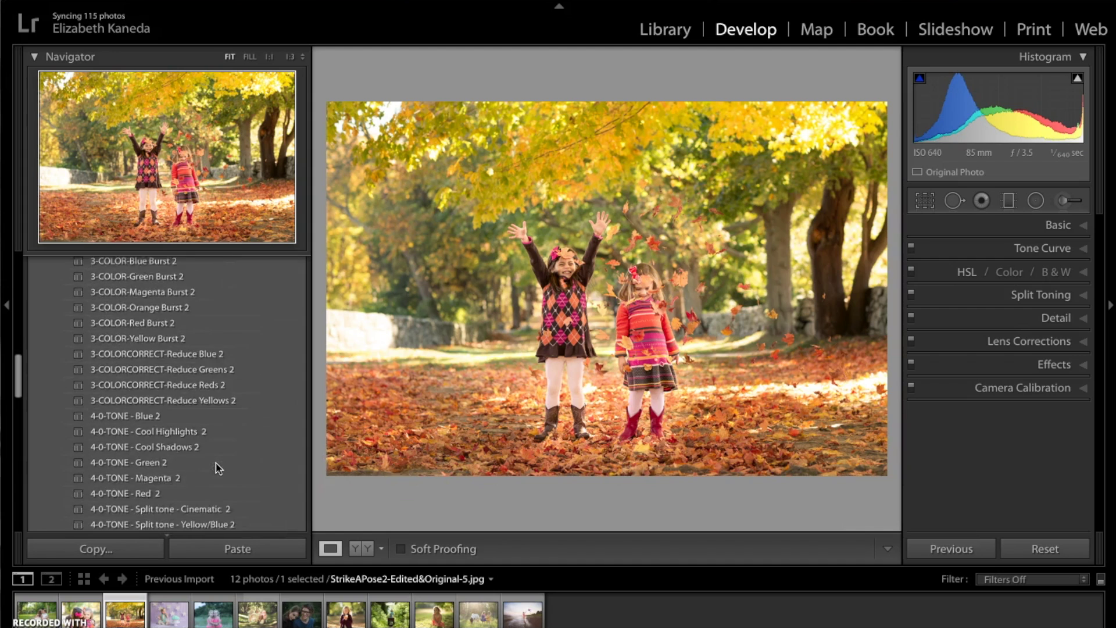
scroll(218, 468, "down", 5)
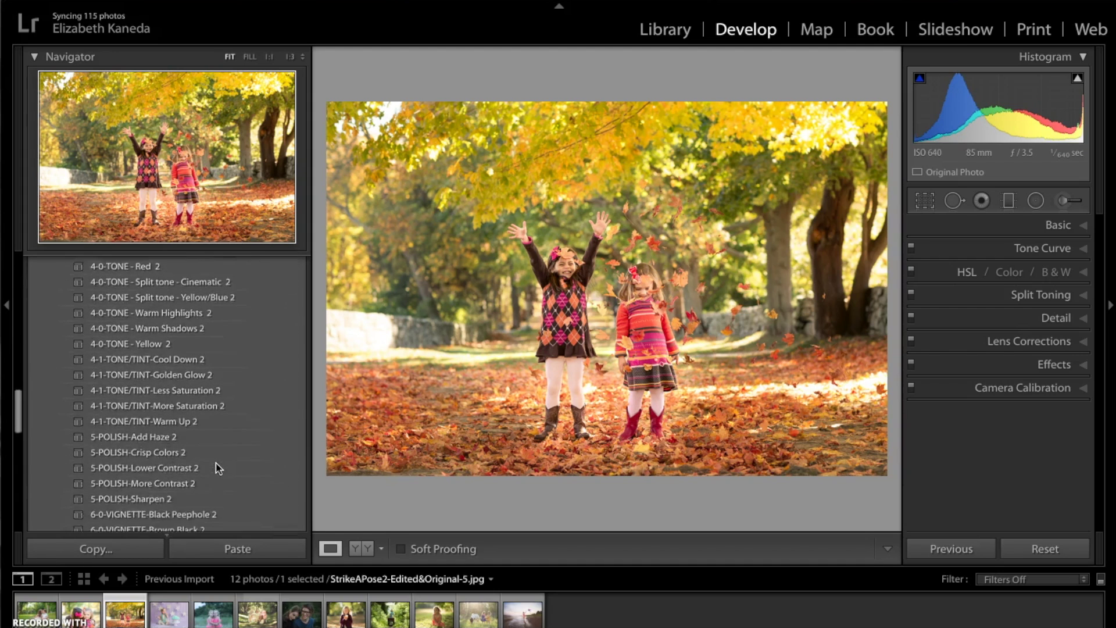
scroll(218, 468, "down", 3)
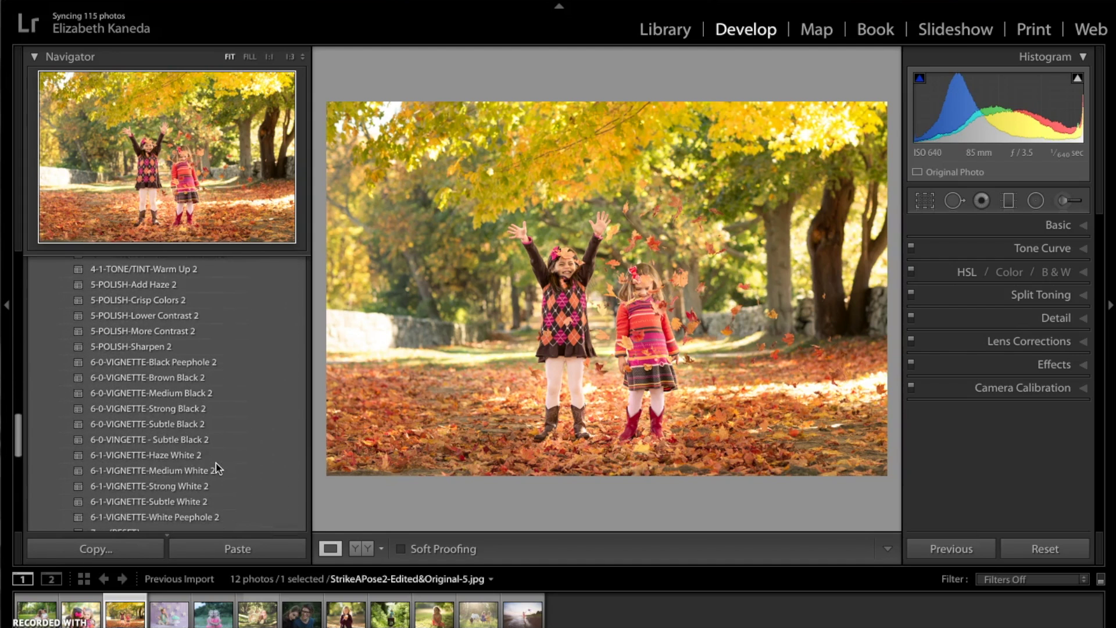
left_click(143, 396)
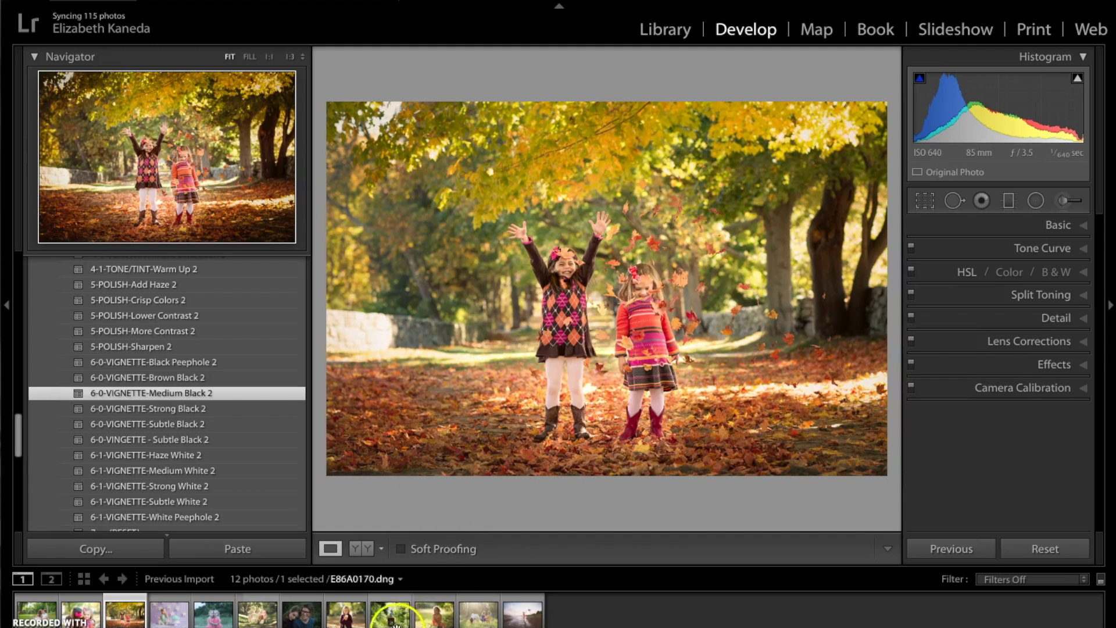
Step: Compare the autumn photo side by side with its original, then return to the single-photo view
left_click(362, 549)
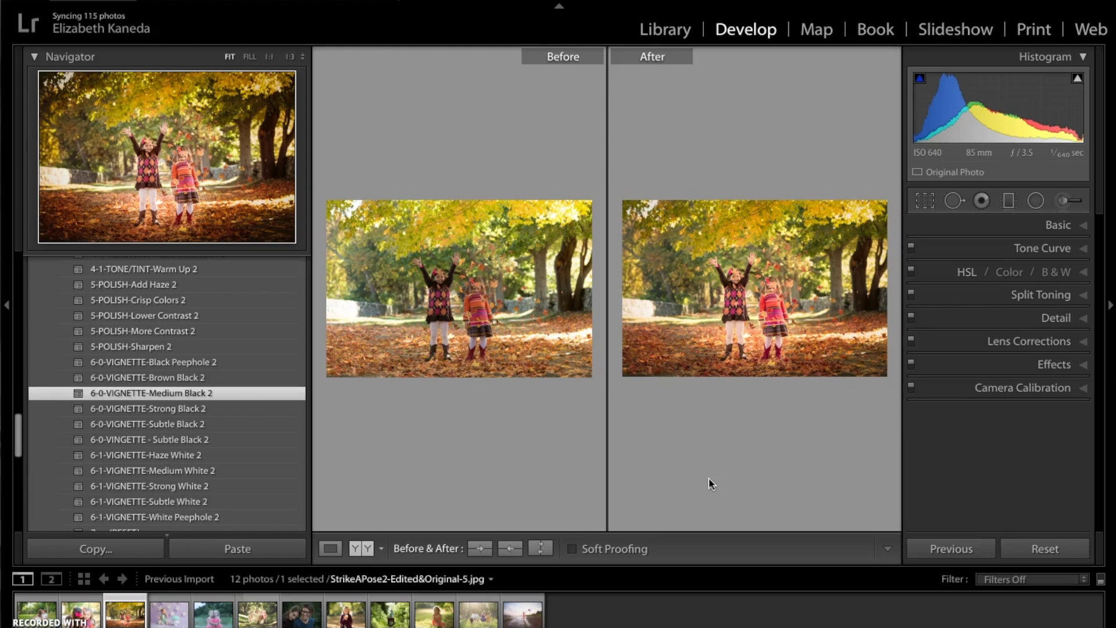
left_click(866, 410)
left_click(745, 483)
left_click(331, 546)
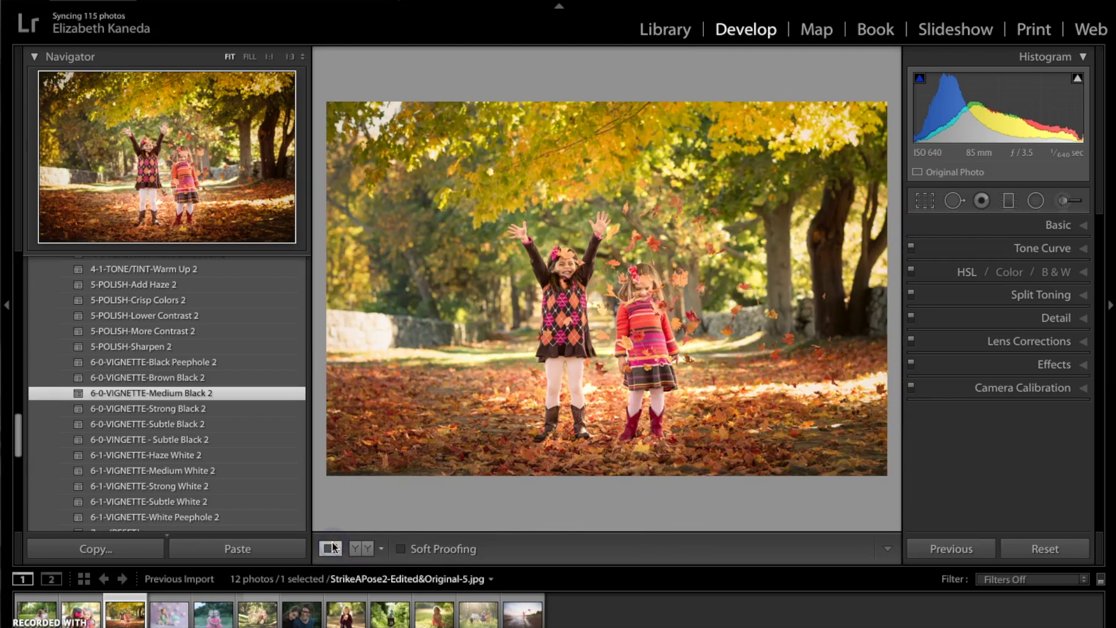